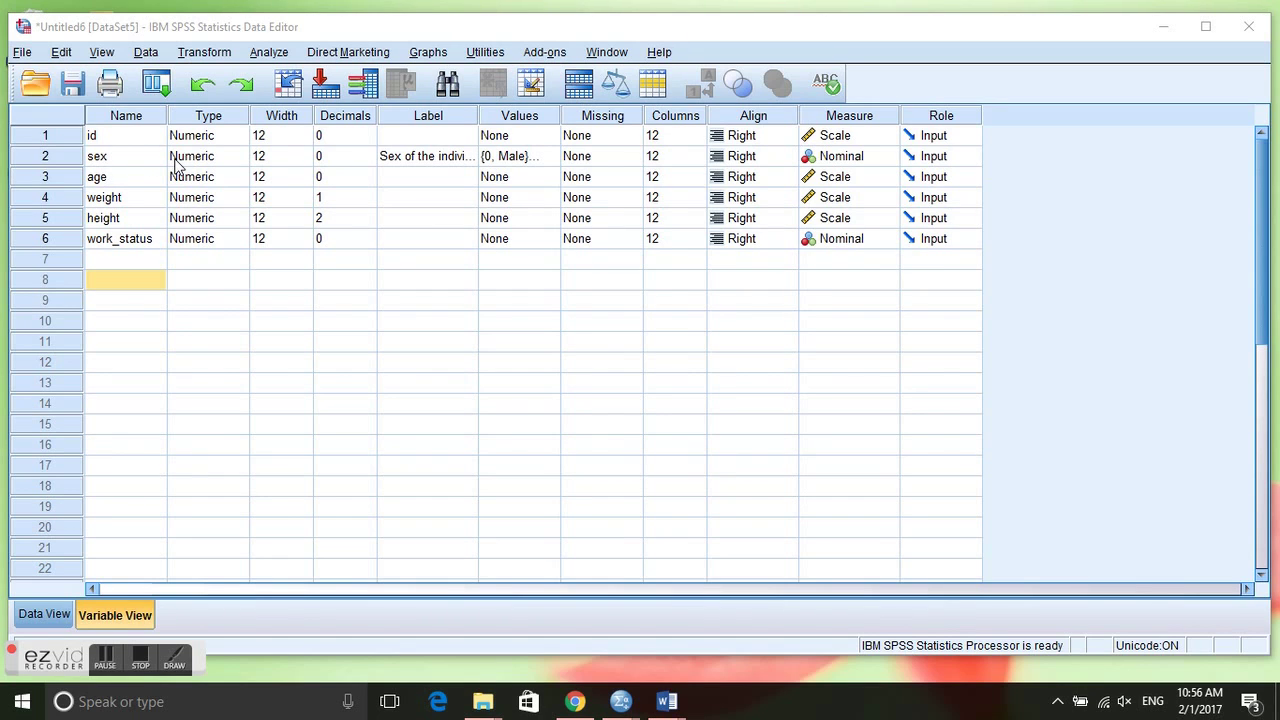
Step: Open the Transform menu to reach the recode commands
{"action": "left_click", "coordinate": [222, 55]}
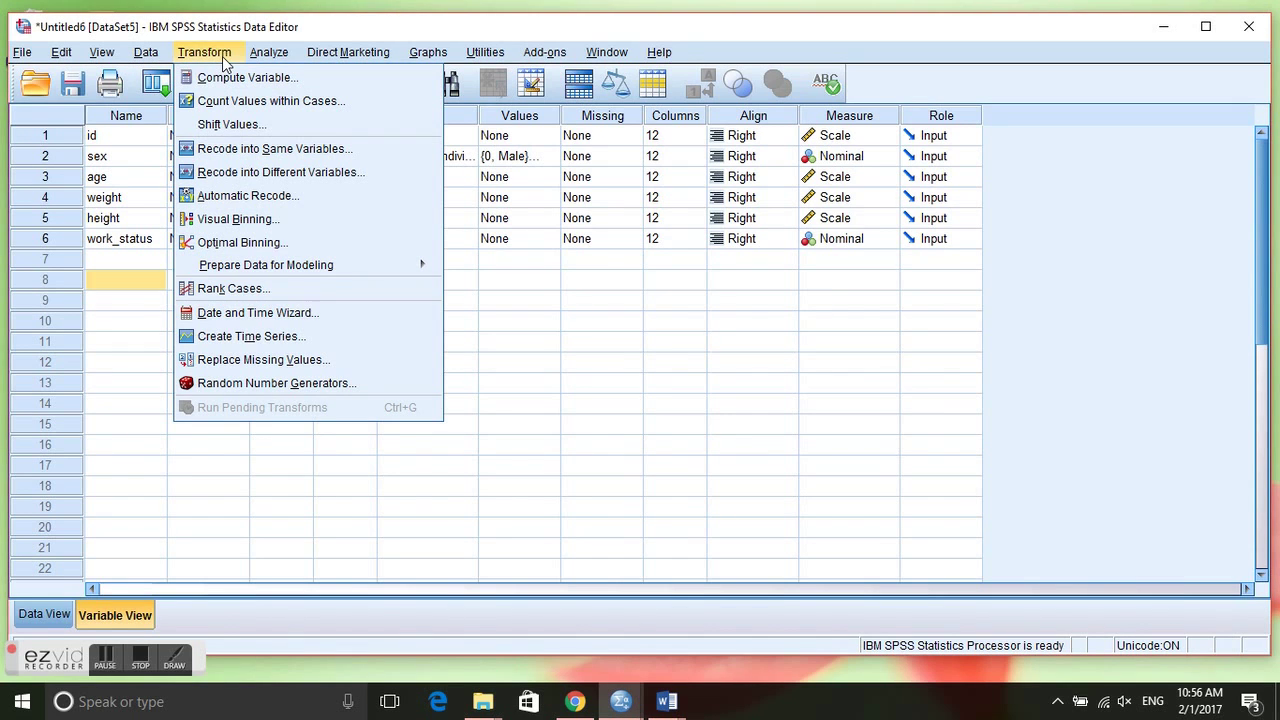
Step: Start Recode into Different Variables from a cleared setup with age as the input variable
{"action": "left_click", "coordinate": [327, 177]}
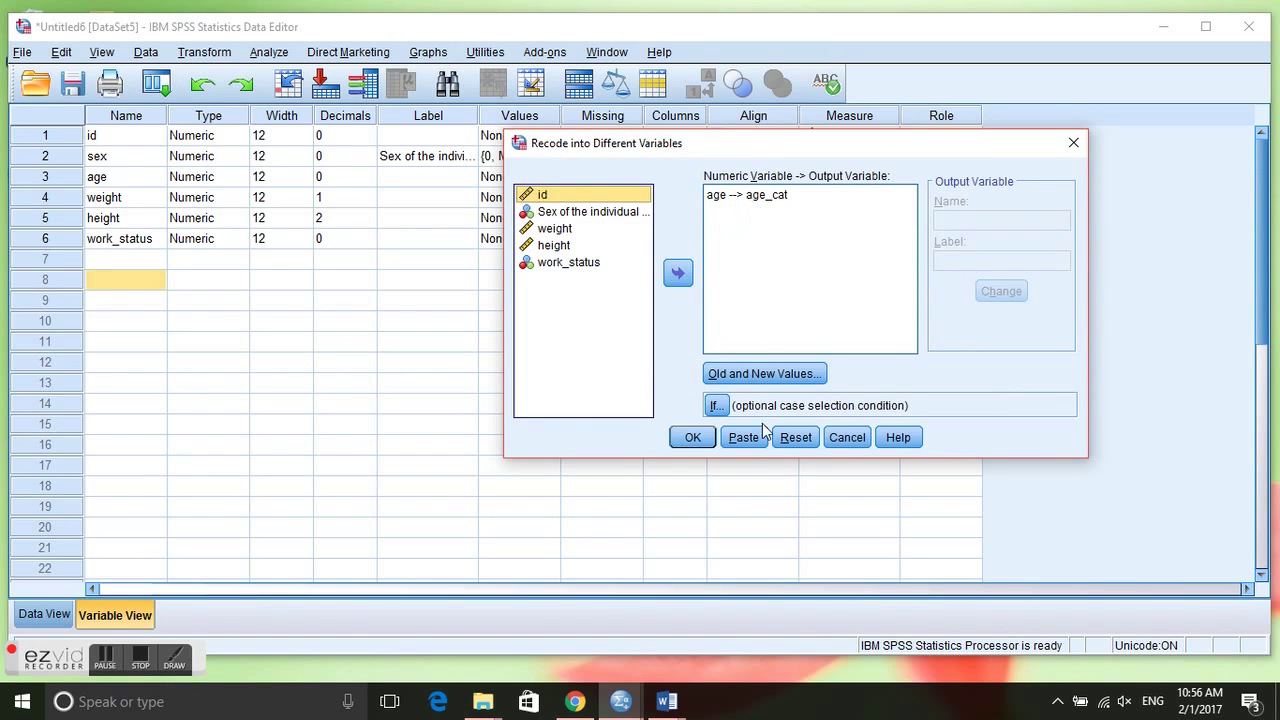
{"action": "left_click", "coordinate": [796, 438]}
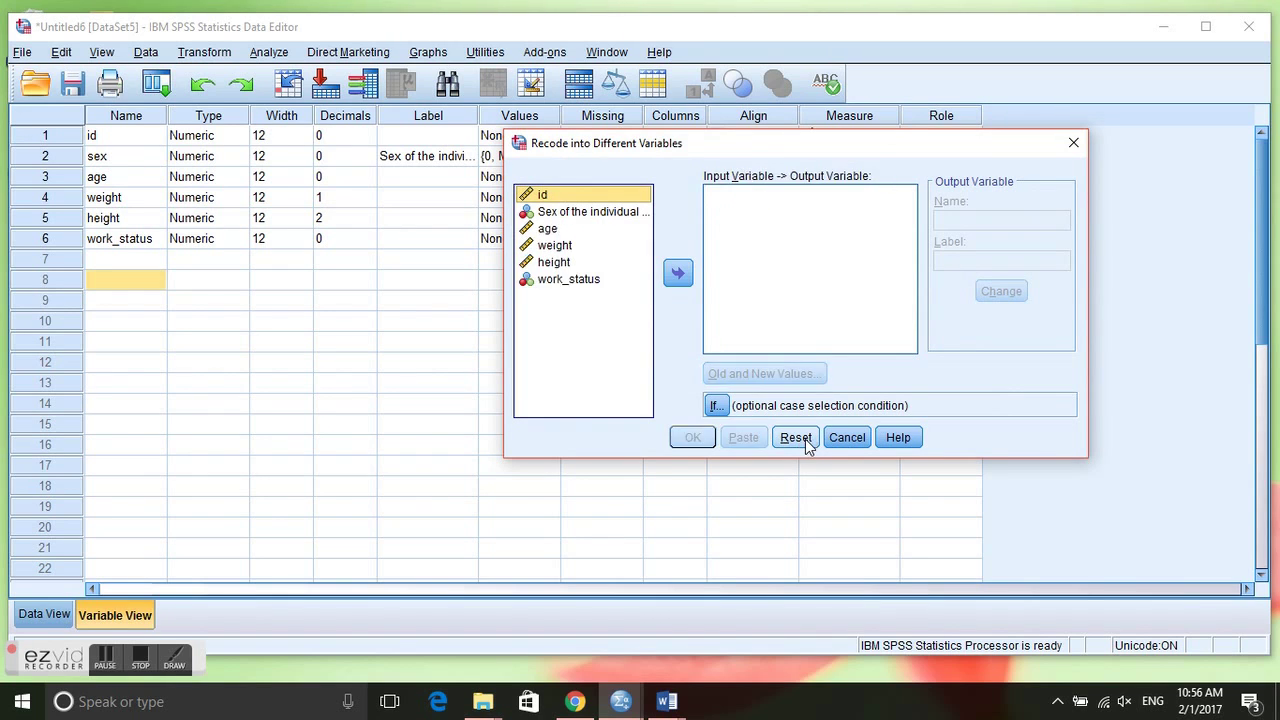
{"action": "left_click", "coordinate": [547, 230]}
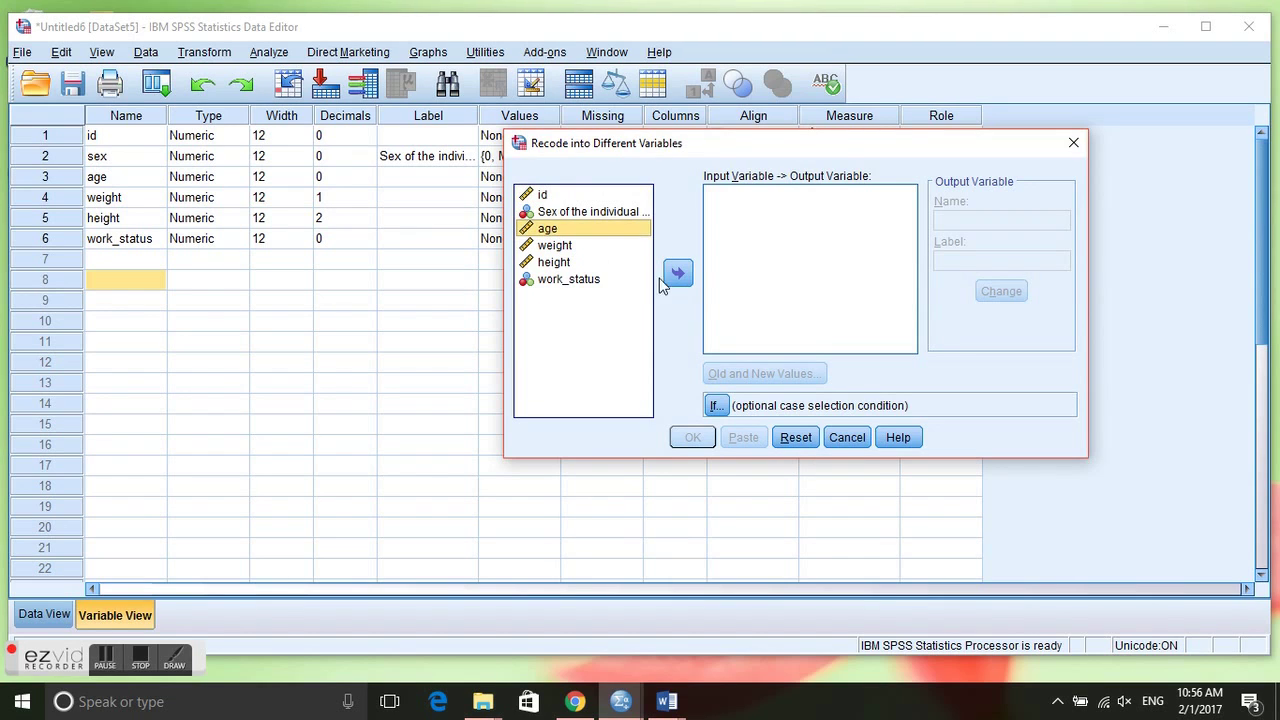
{"action": "left_click", "coordinate": [674, 279]}
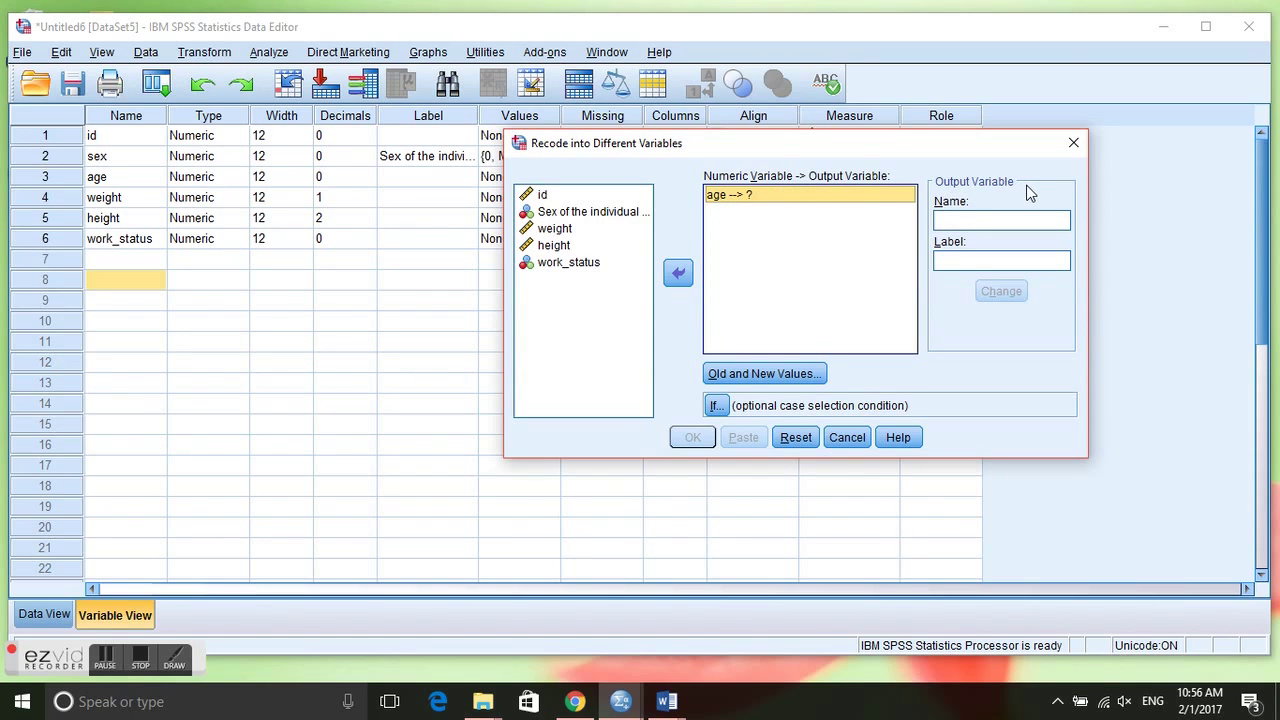
Step: Name the output variable age_cat with label 'Age of the individual' and apply it
{"action": "left_click", "coordinate": [968, 228]}
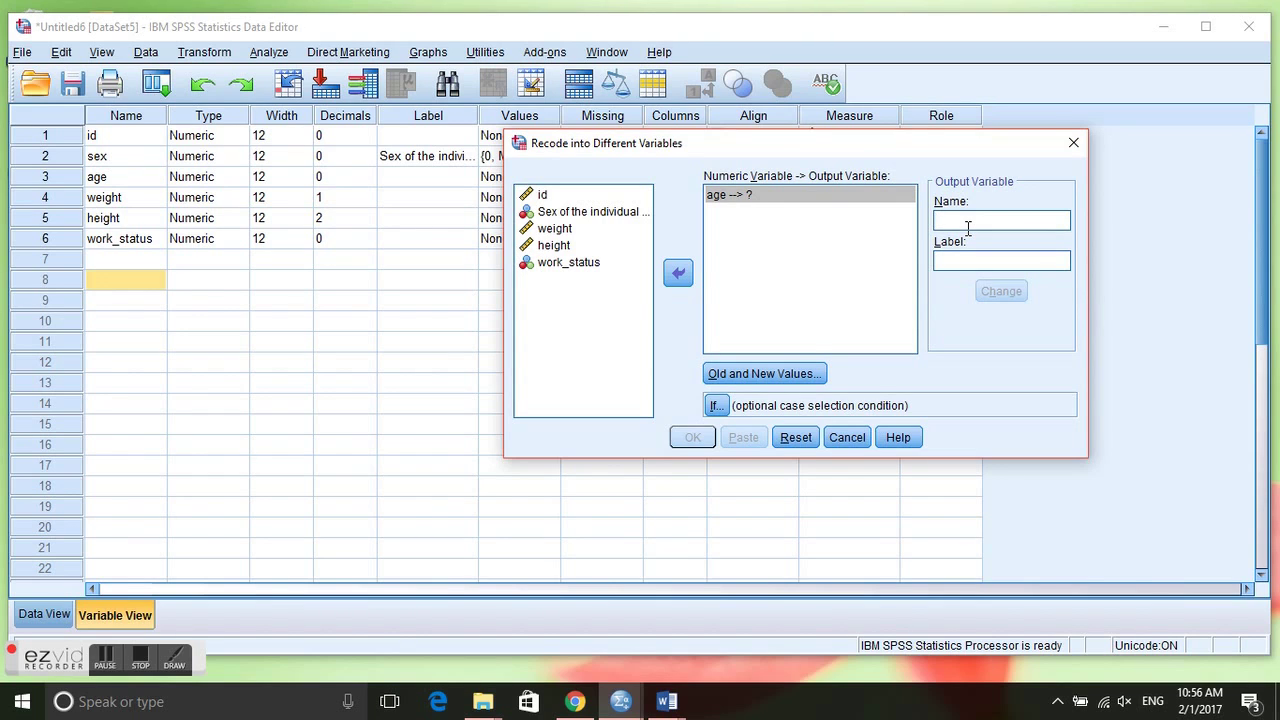
{"action": "type", "text": "age_cat"}
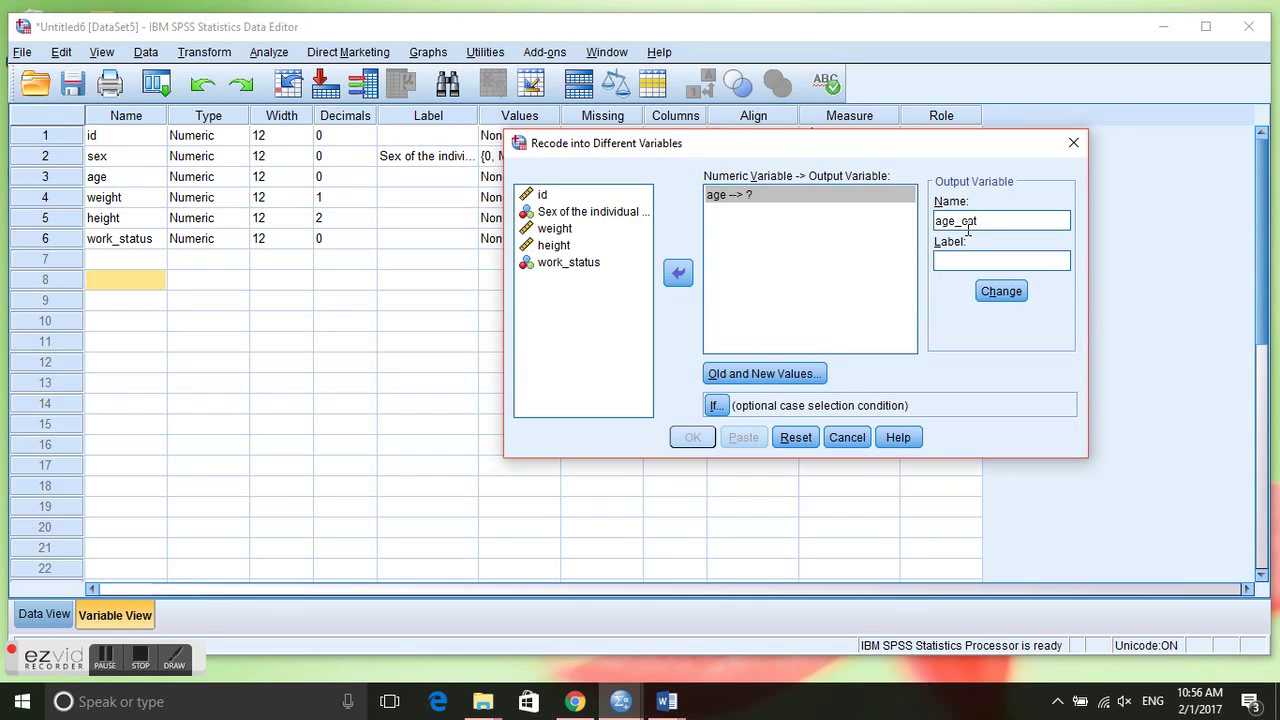
{"action": "left_click", "coordinate": [965, 260]}
{"action": "type", "text": "Age of the individual"}
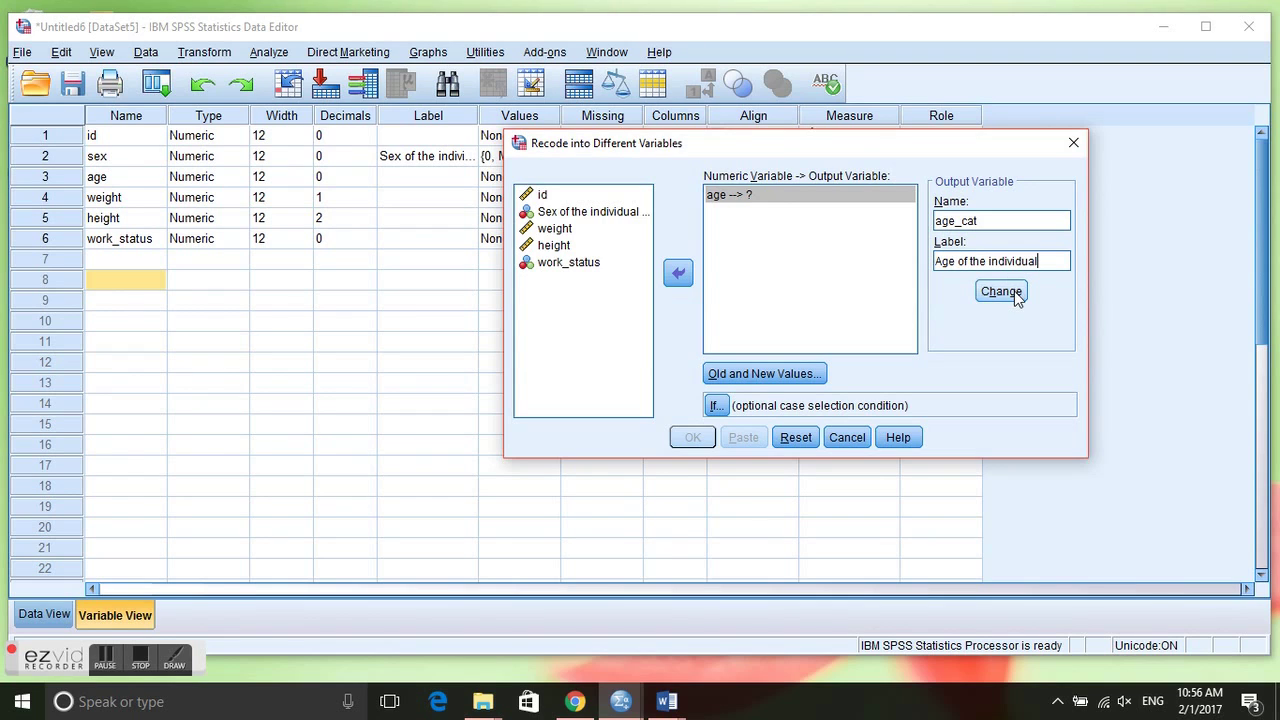
{"action": "left_click", "coordinate": [1015, 295]}
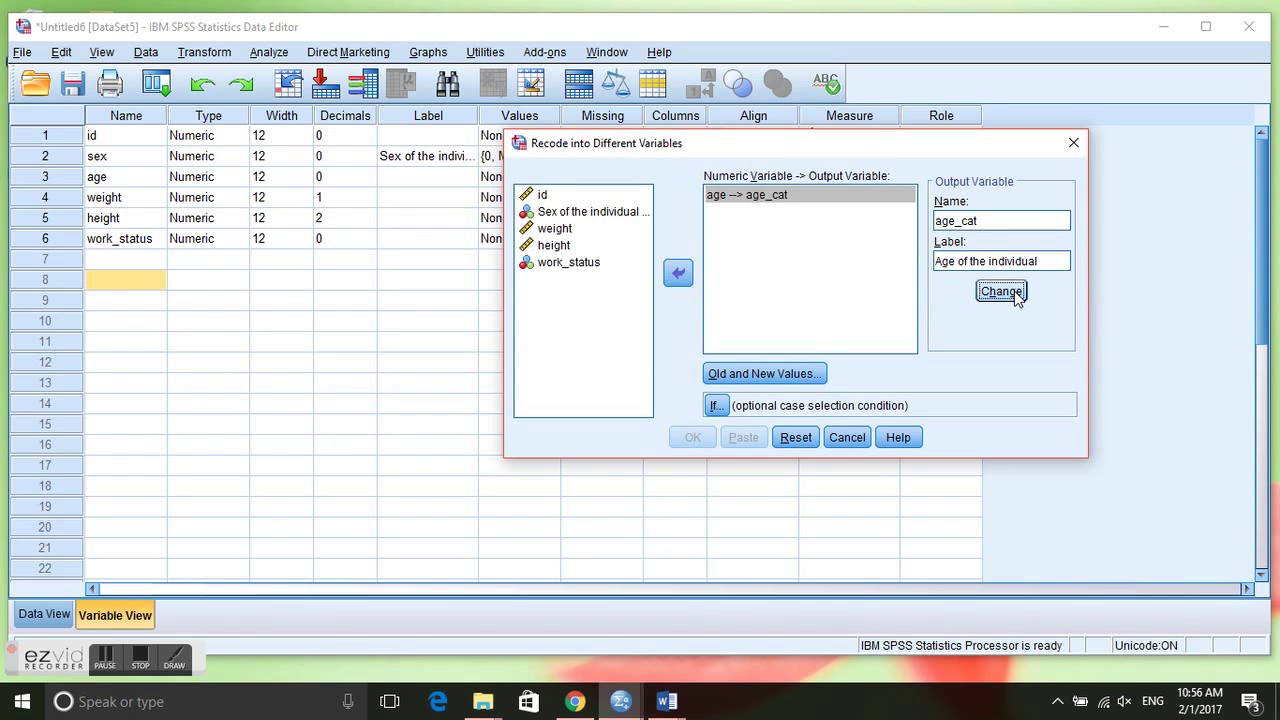
Step: Add the old-to-new rule Lowest thru 49 → 0
{"action": "left_click", "coordinate": [768, 376]}
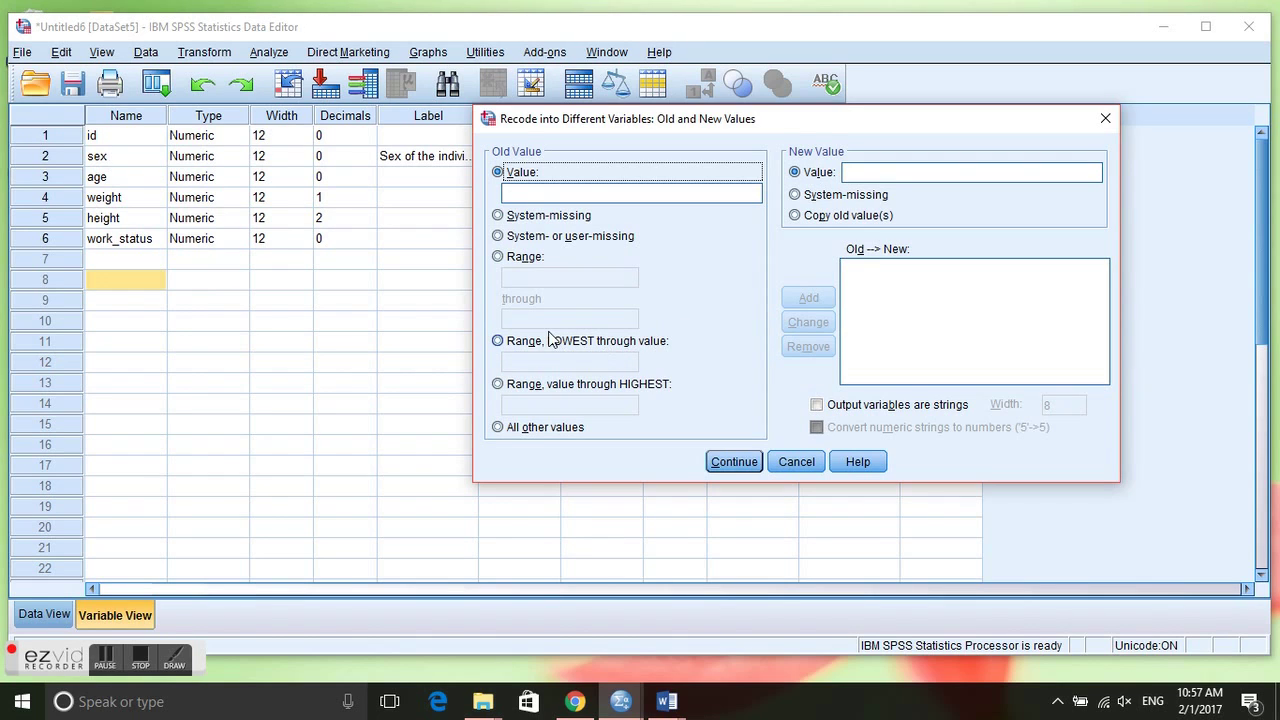
{"action": "left_click", "coordinate": [498, 342]}
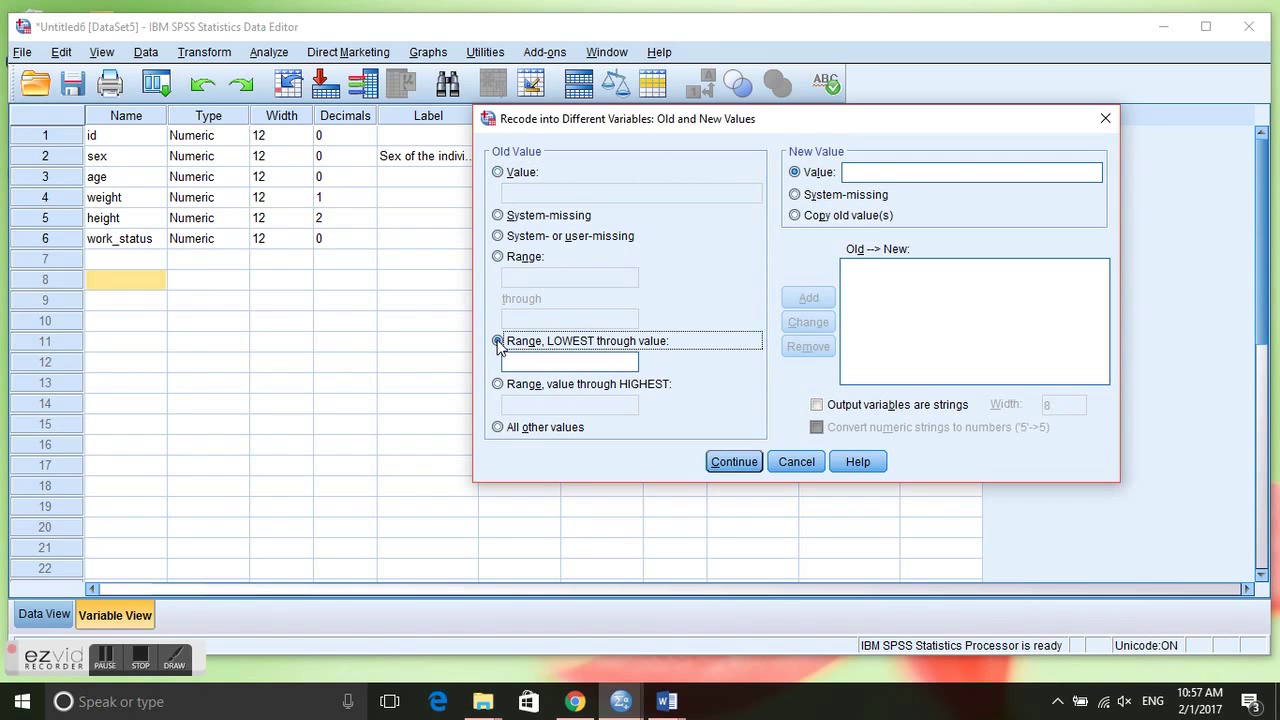
{"action": "left_click", "coordinate": [547, 363]}
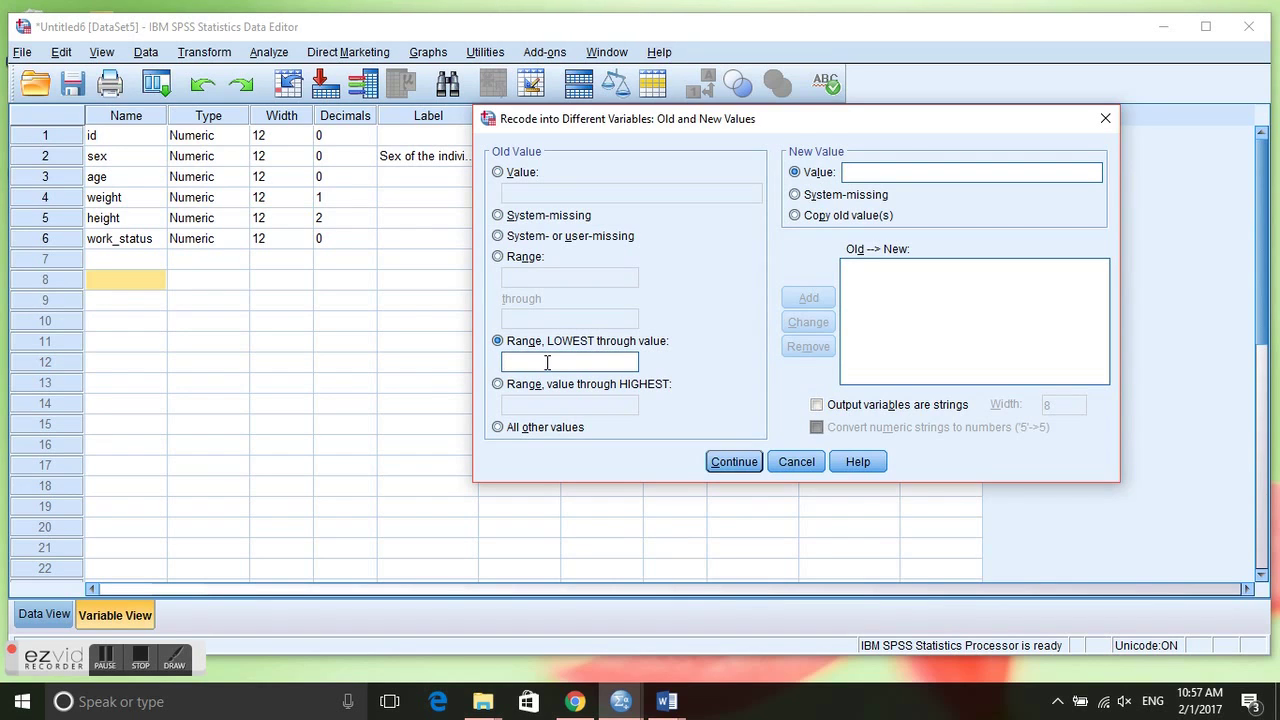
{"action": "type", "text": "49"}
{"action": "left_click", "coordinate": [858, 173]}
{"action": "type", "text": "0"}
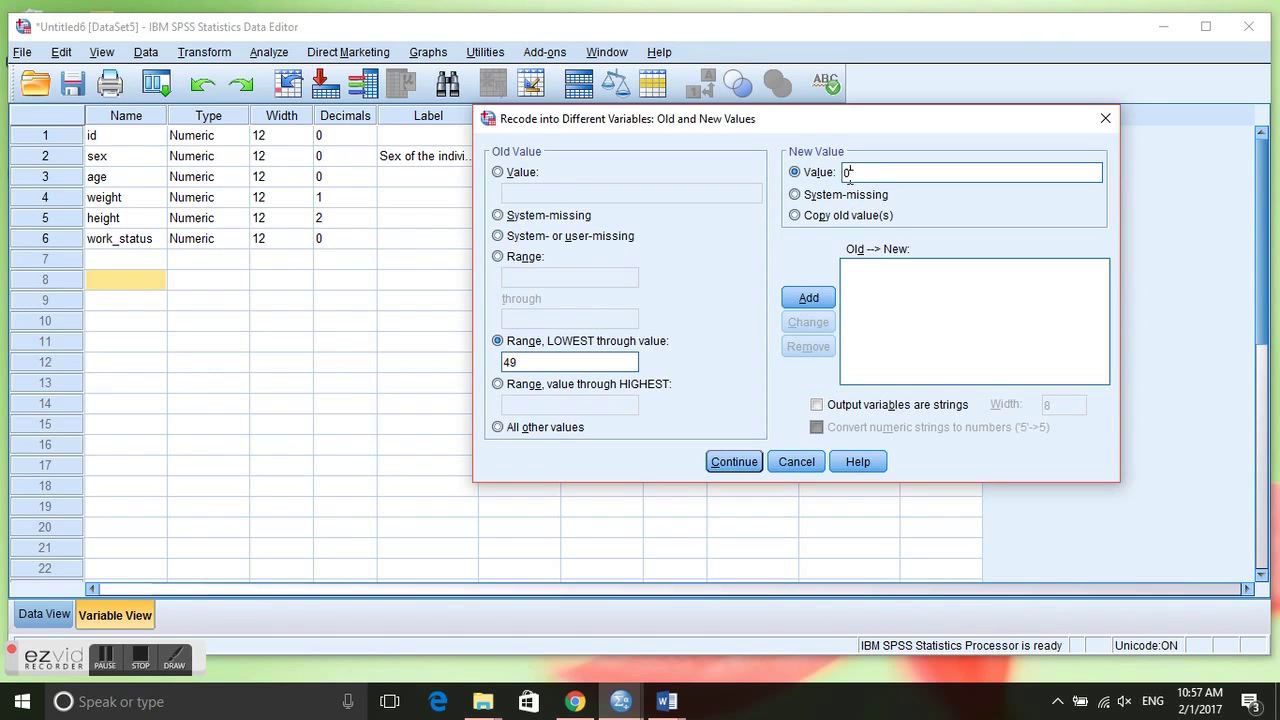
{"action": "left_click", "coordinate": [806, 300]}
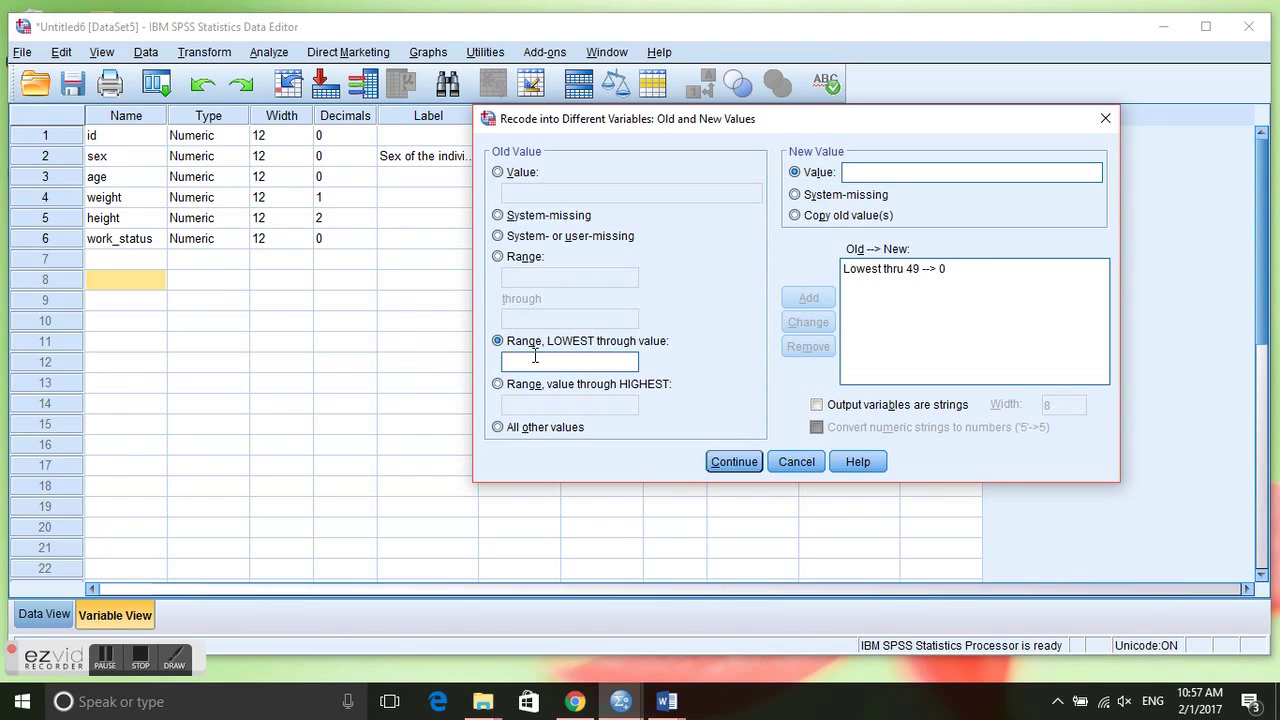
Step: Add the recode rule 50 thru 60 → 1
{"action": "left_click", "coordinate": [499, 257]}
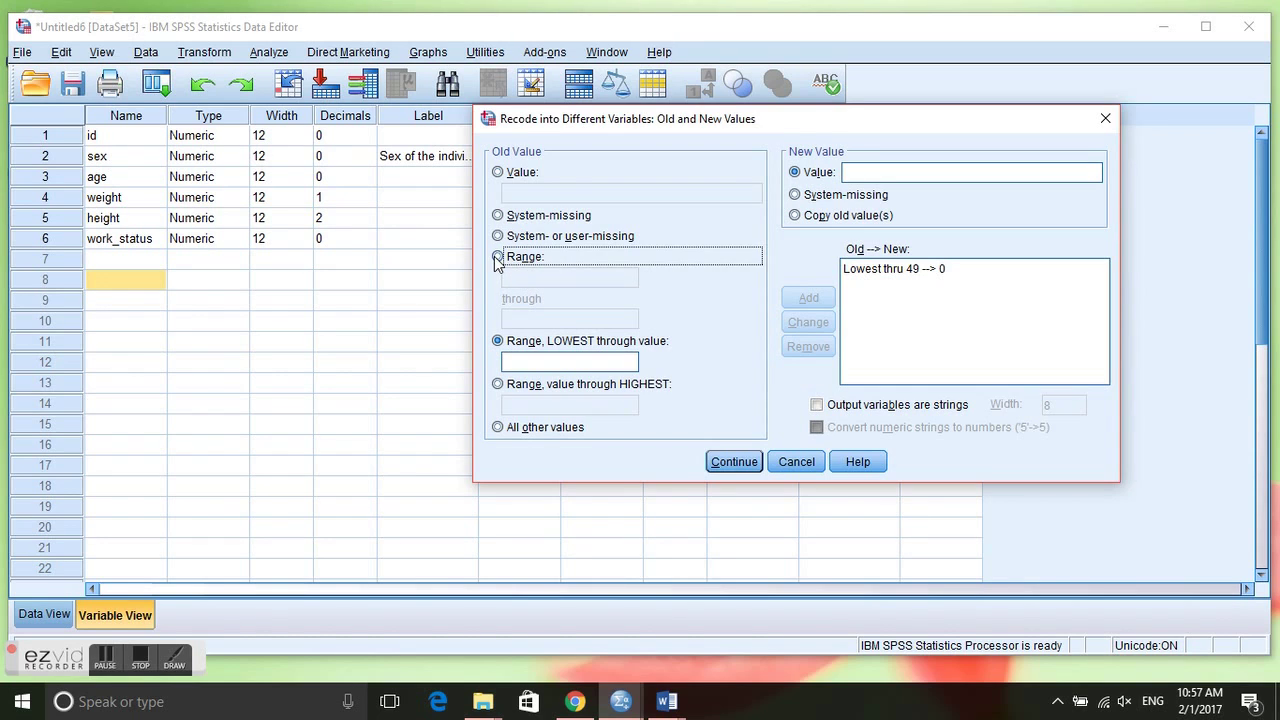
{"action": "left_click", "coordinate": [531, 285]}
{"action": "type", "text": "50"}
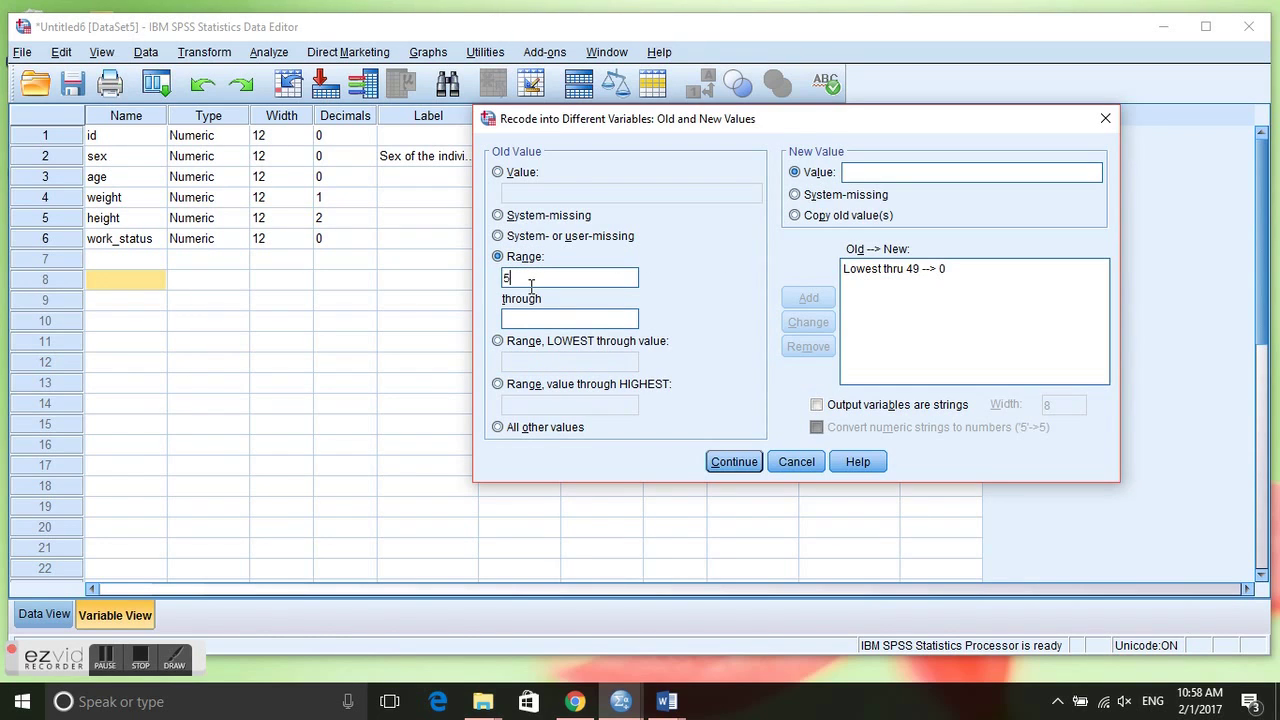
{"action": "left_click", "coordinate": [544, 319]}
{"action": "type", "text": "60"}
{"action": "left_click", "coordinate": [852, 167]}
{"action": "type", "text": "1"}
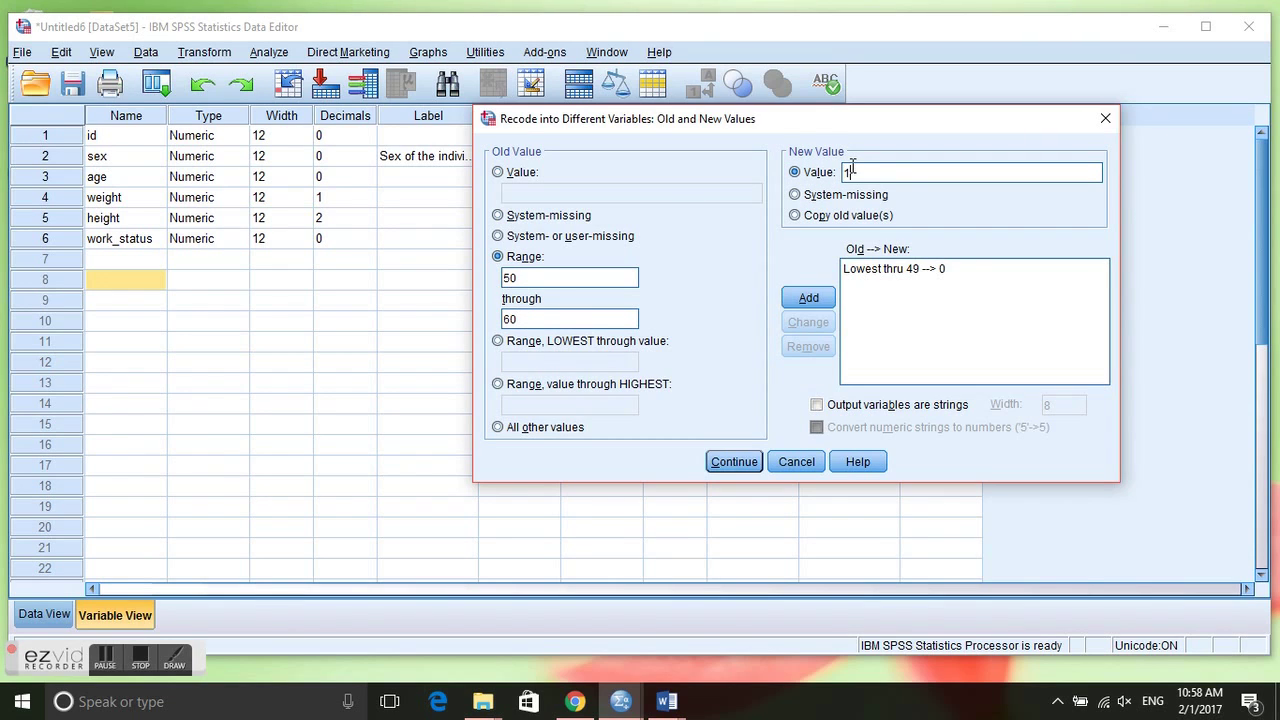
{"action": "left_click", "coordinate": [805, 297]}
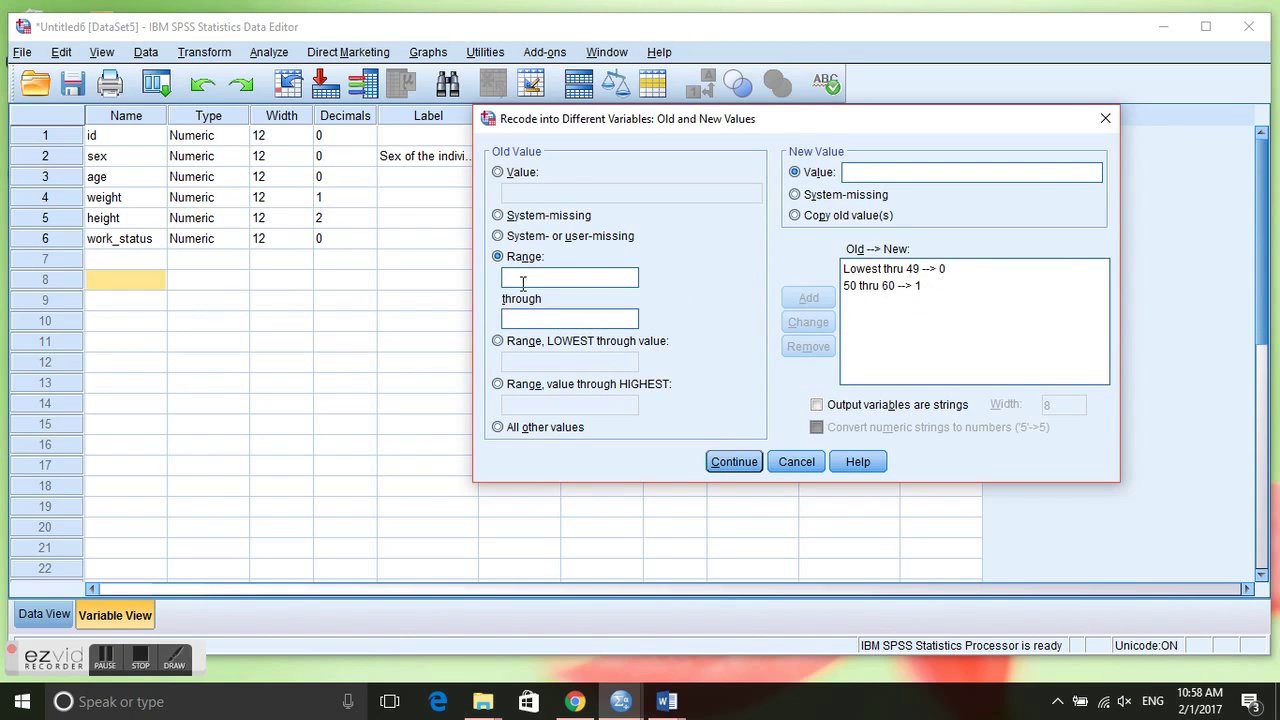
Step: Add the recode rule 61 thru Highest → 2
{"action": "left_click", "coordinate": [498, 385]}
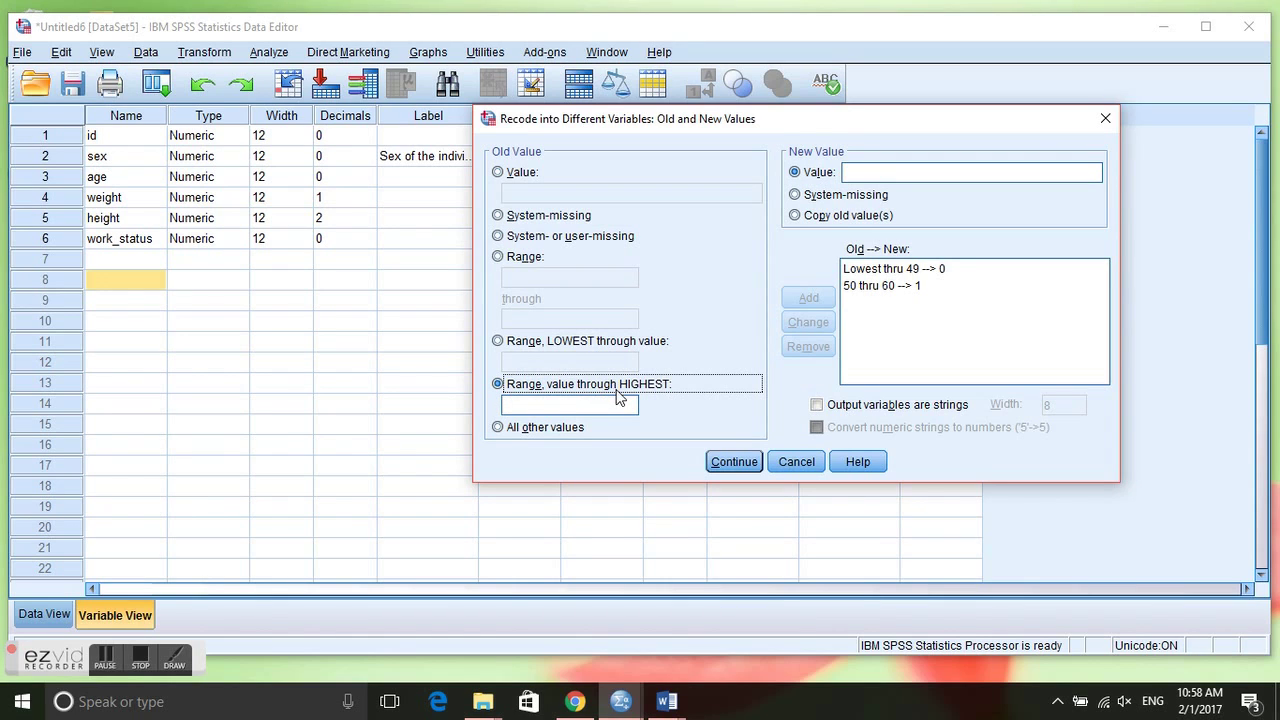
{"action": "left_click", "coordinate": [532, 402]}
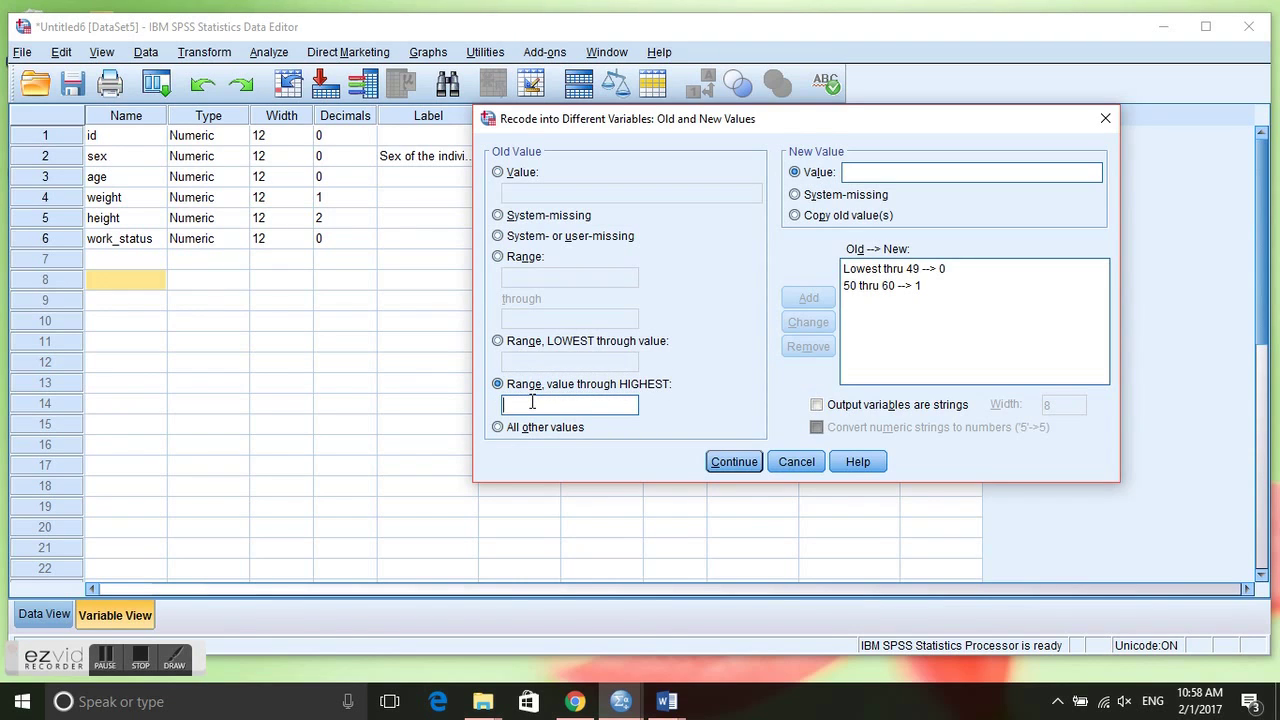
{"action": "type", "text": "61"}
{"action": "left_click", "coordinate": [855, 171]}
{"action": "type", "text": "2"}
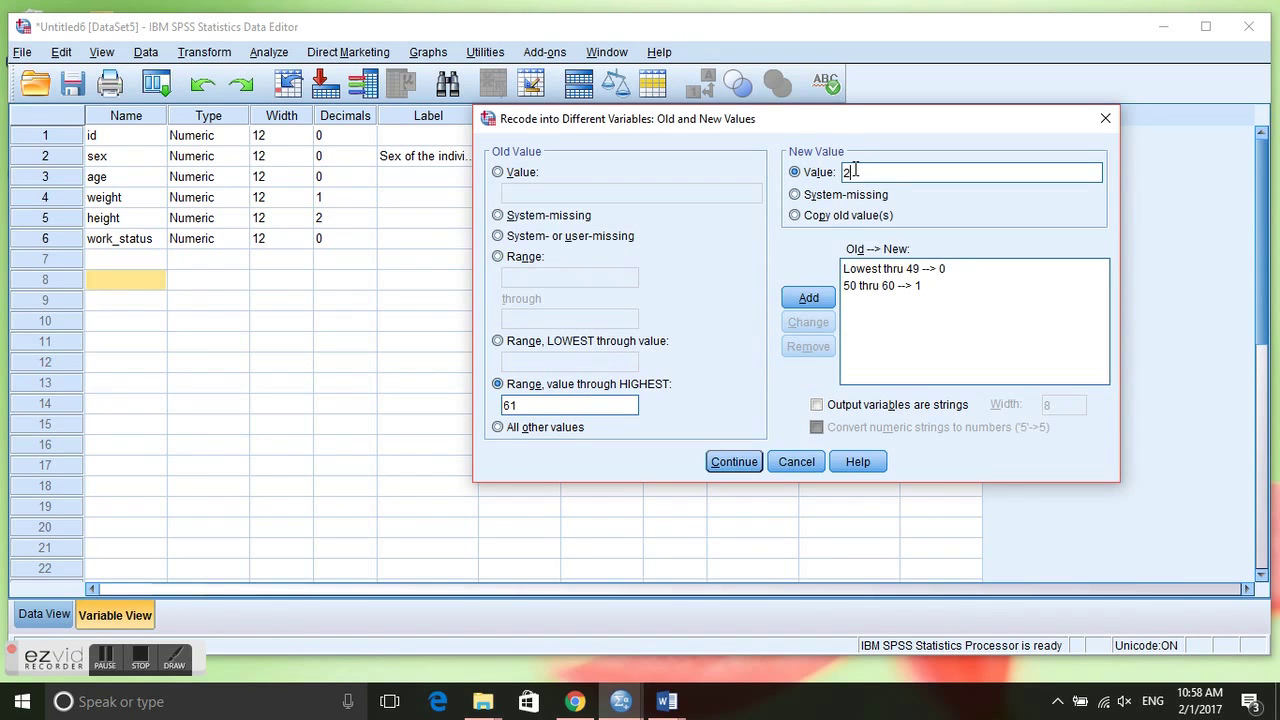
{"action": "left_click", "coordinate": [808, 297]}
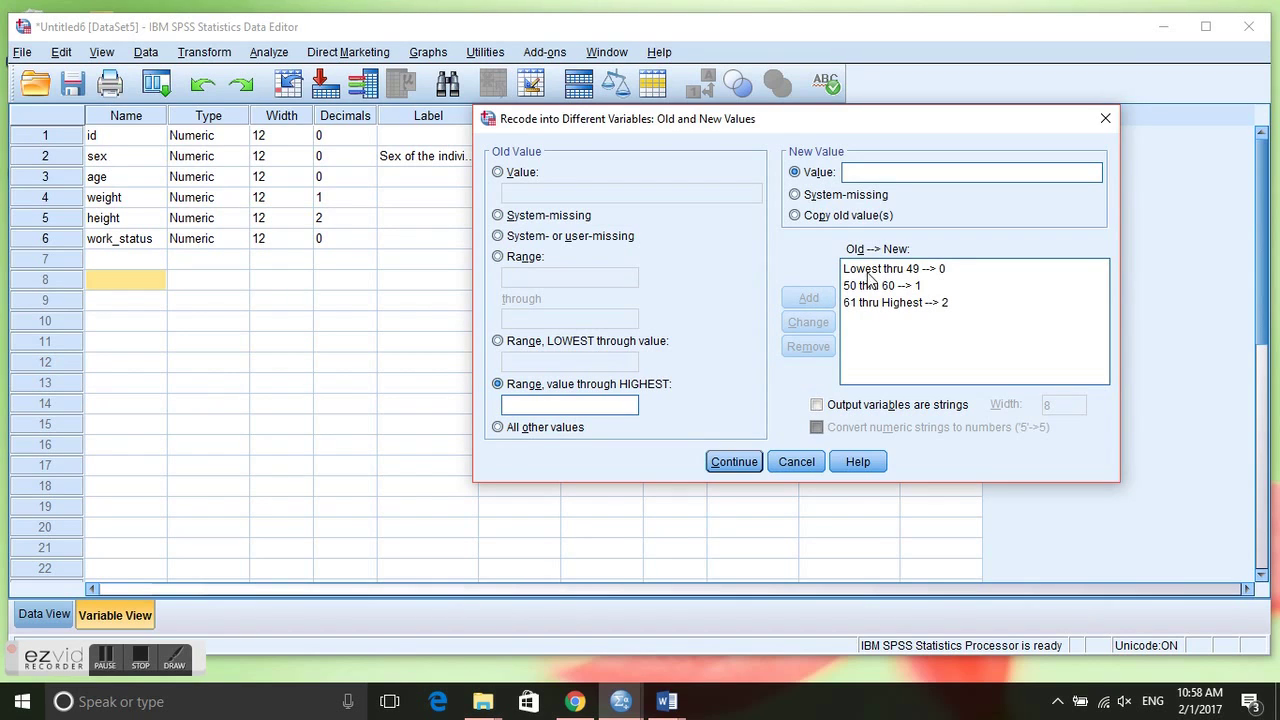
Step: Confirm the rules and output name, run the recode creating age_cat, and close the output viewer
{"action": "left_click", "coordinate": [731, 463]}
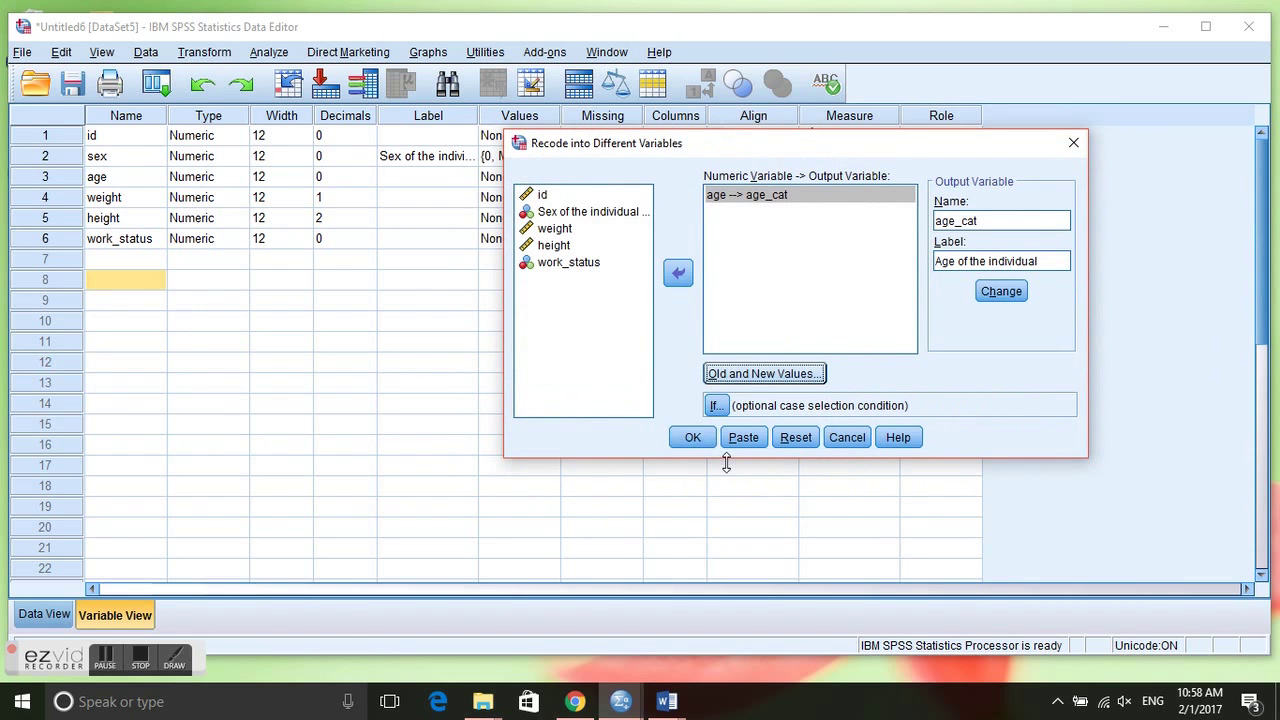
{"action": "left_click", "coordinate": [997, 299]}
{"action": "left_click", "coordinate": [997, 299]}
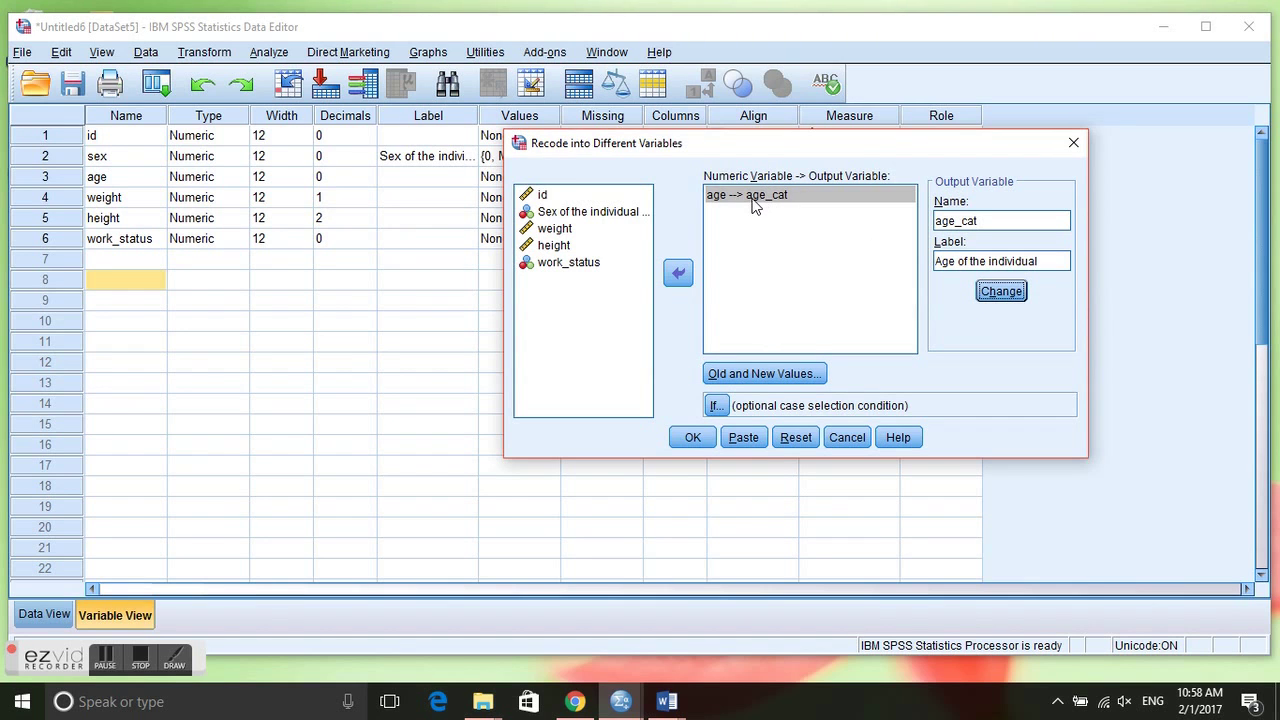
{"action": "left_click", "coordinate": [690, 440]}
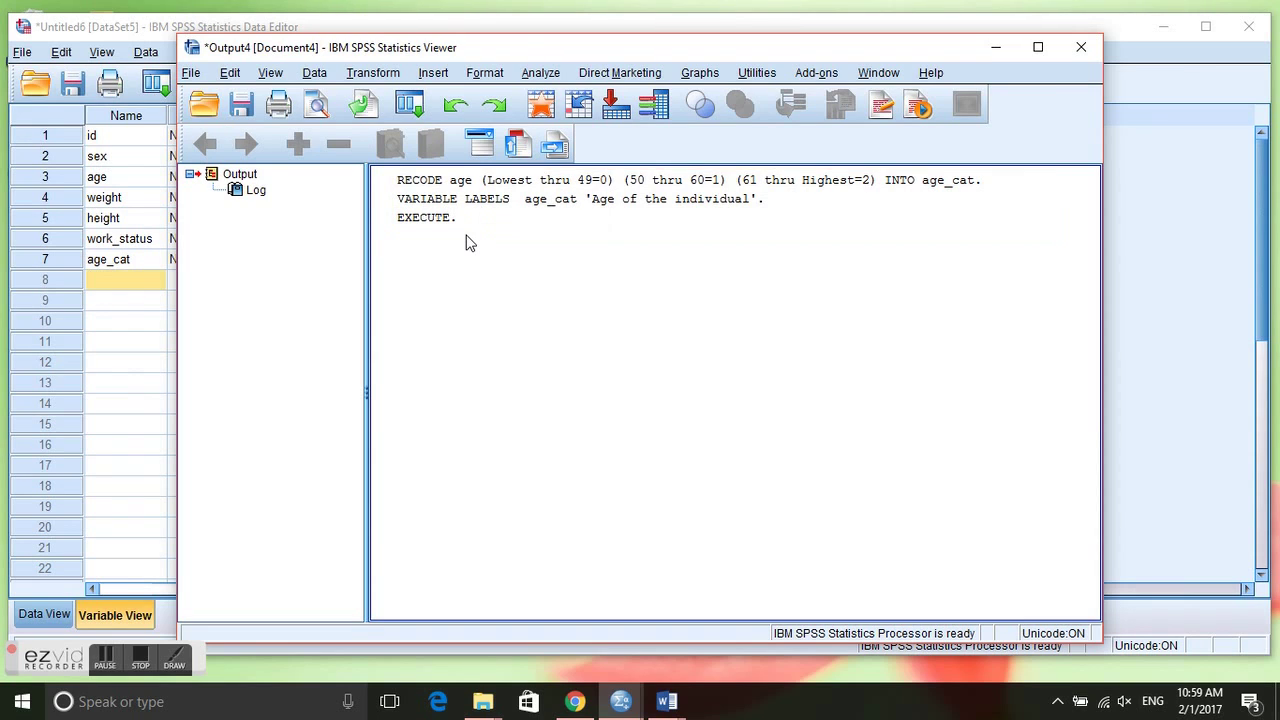
{"action": "left_click", "coordinate": [1078, 47]}
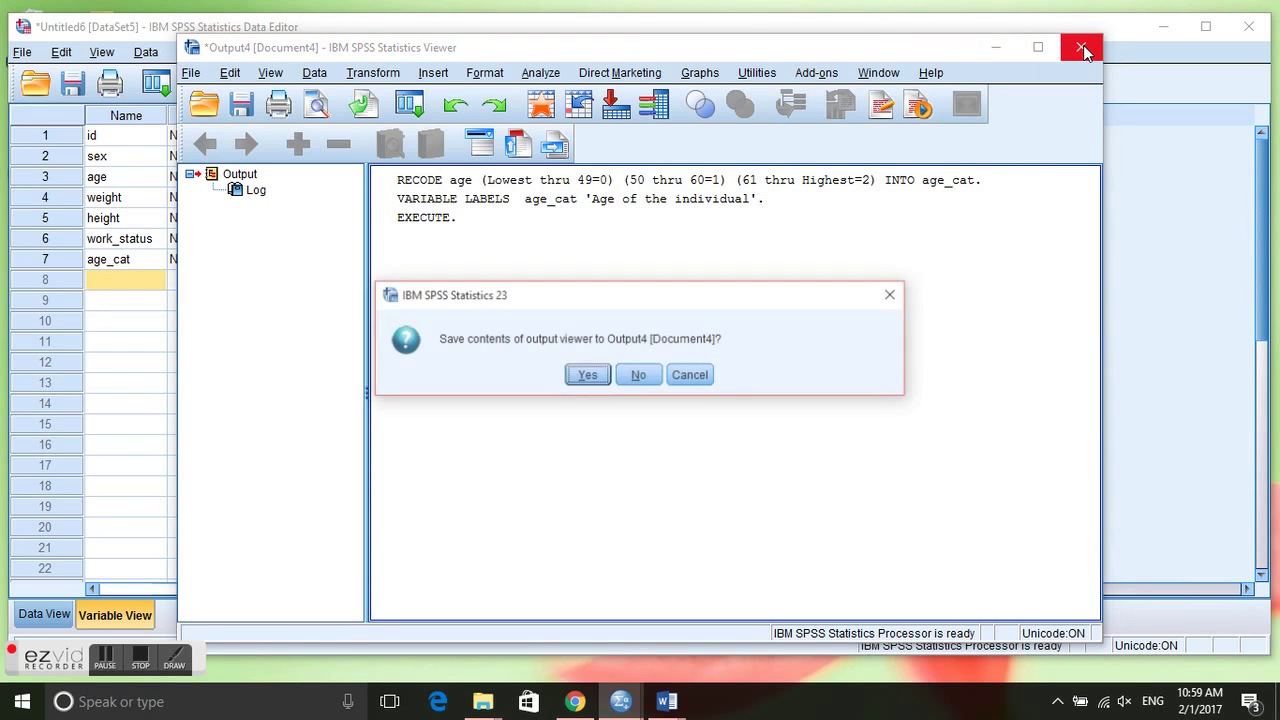
Step: Discard the output without saving and view age_cat's recoded values in the data grid
{"action": "left_click", "coordinate": [641, 376]}
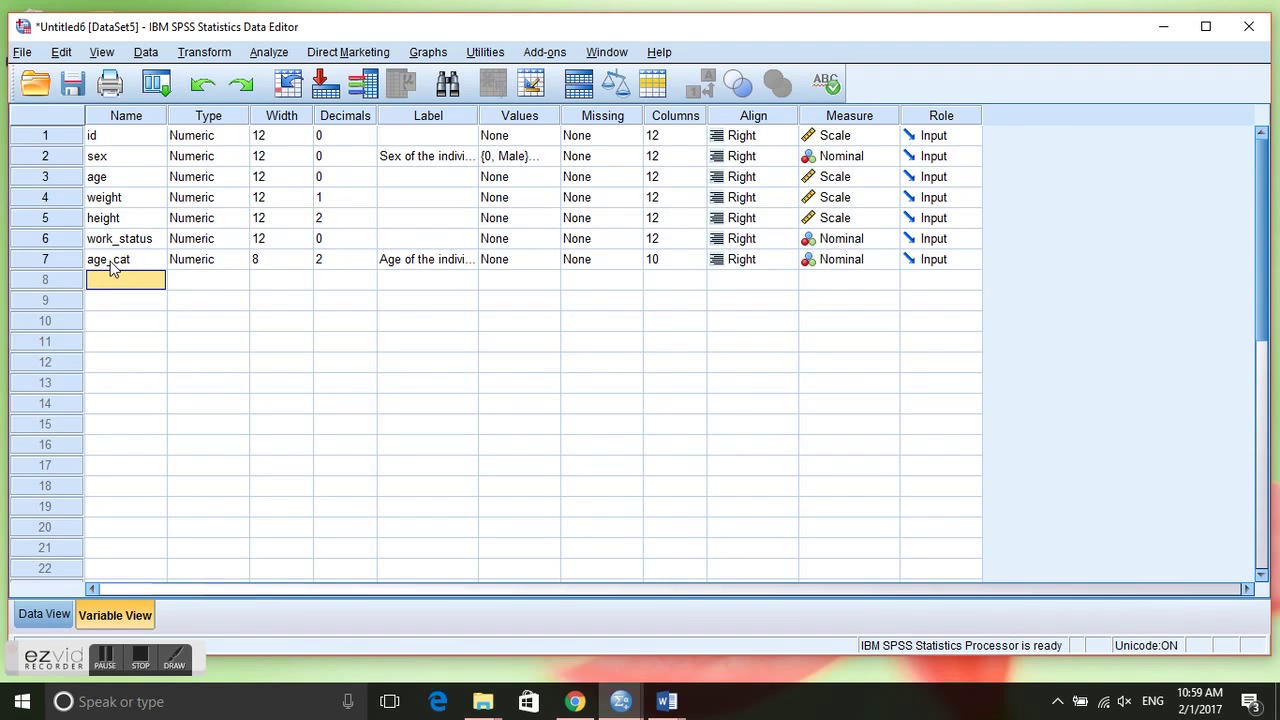
{"action": "double_click", "coordinate": [45, 260]}
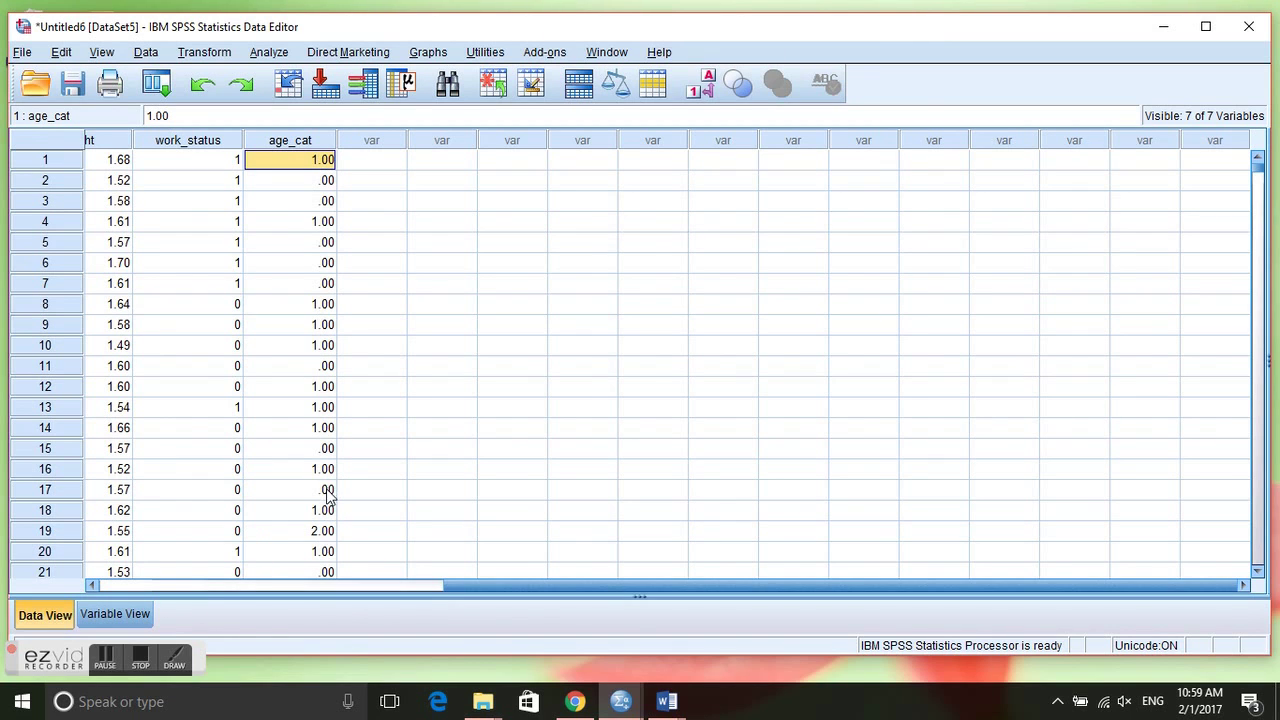
Step: Set age_cat's decimals to 0 so its values show as whole numbers
{"action": "left_click", "coordinate": [118, 614]}
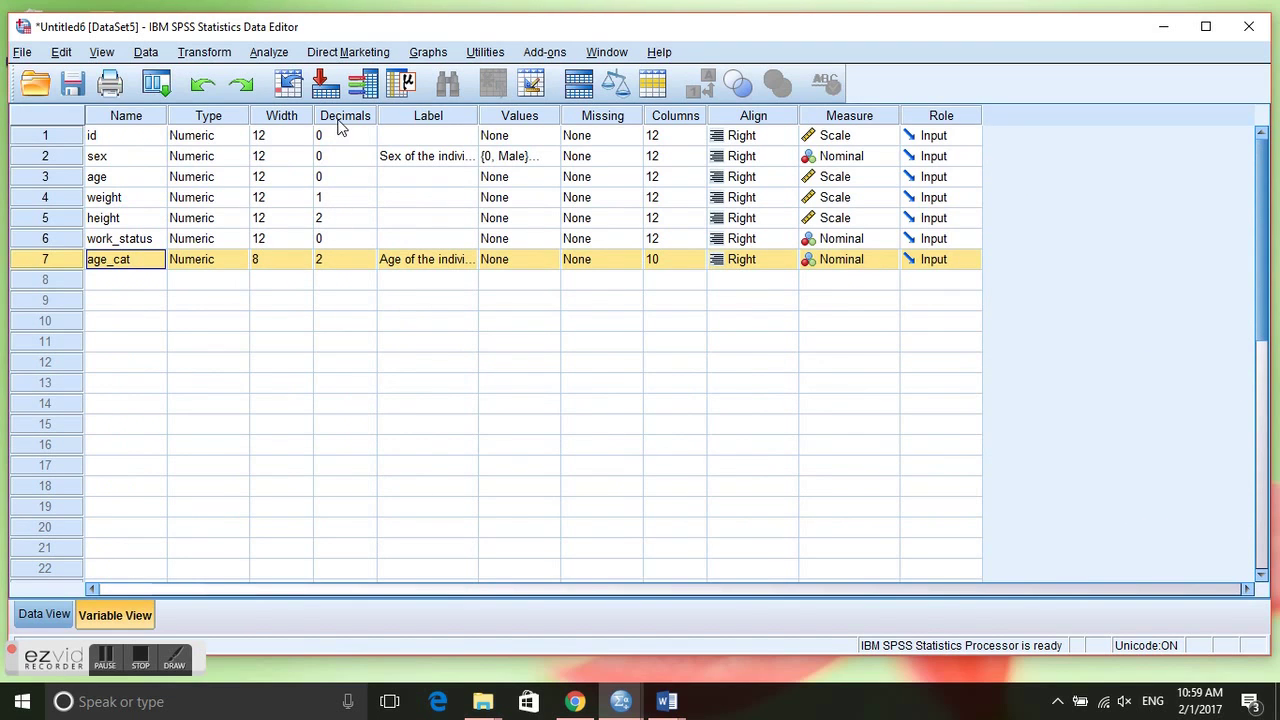
{"action": "left_click", "coordinate": [337, 266]}
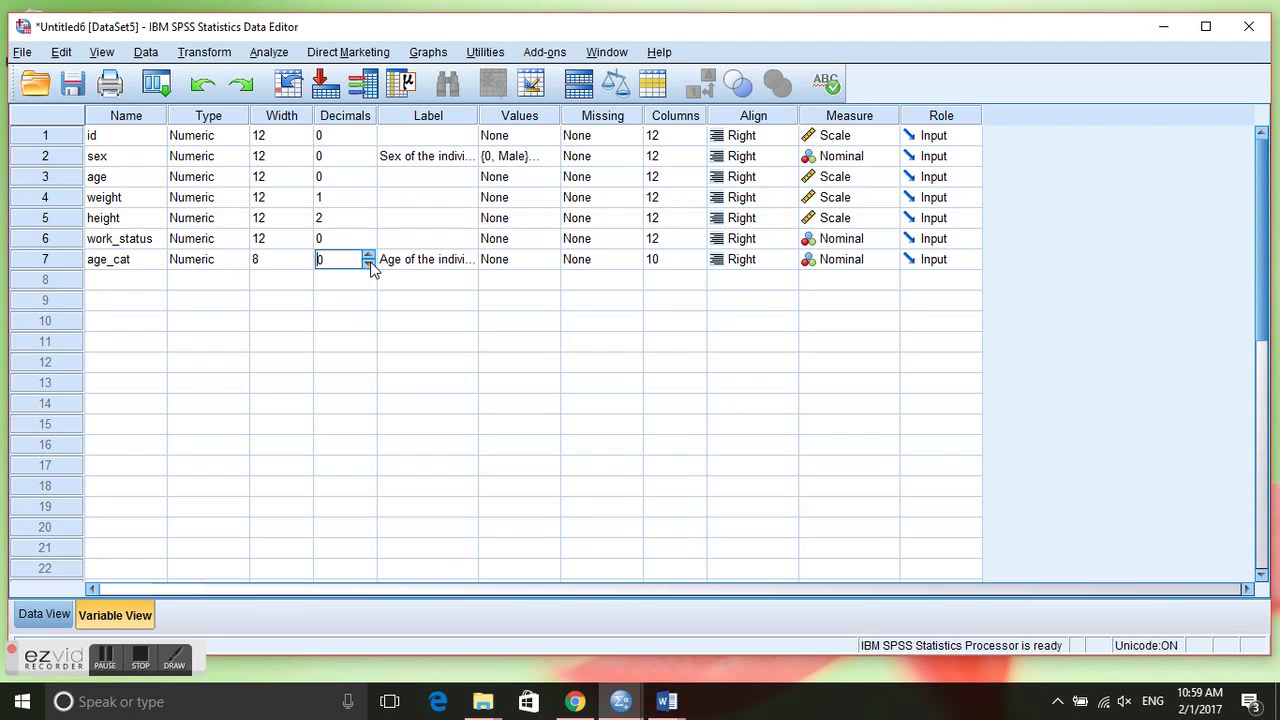
{"action": "left_click", "coordinate": [40, 616]}
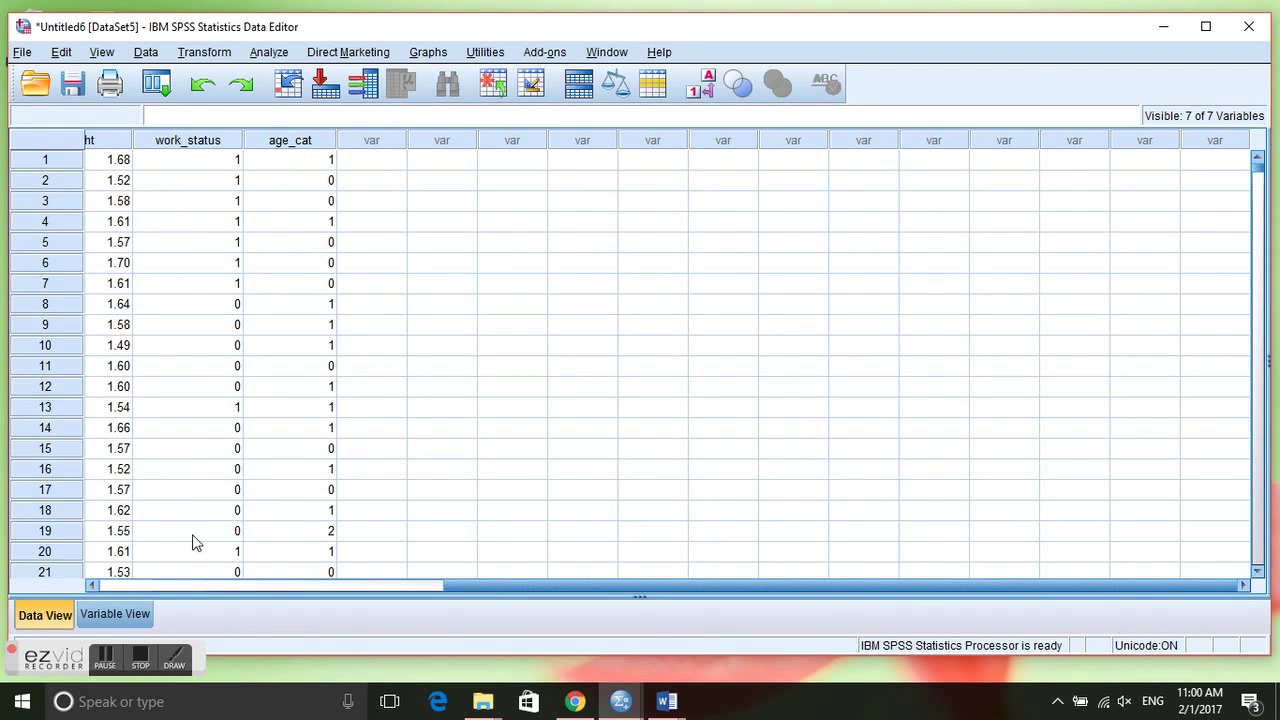
{"action": "left_click", "coordinate": [115, 614]}
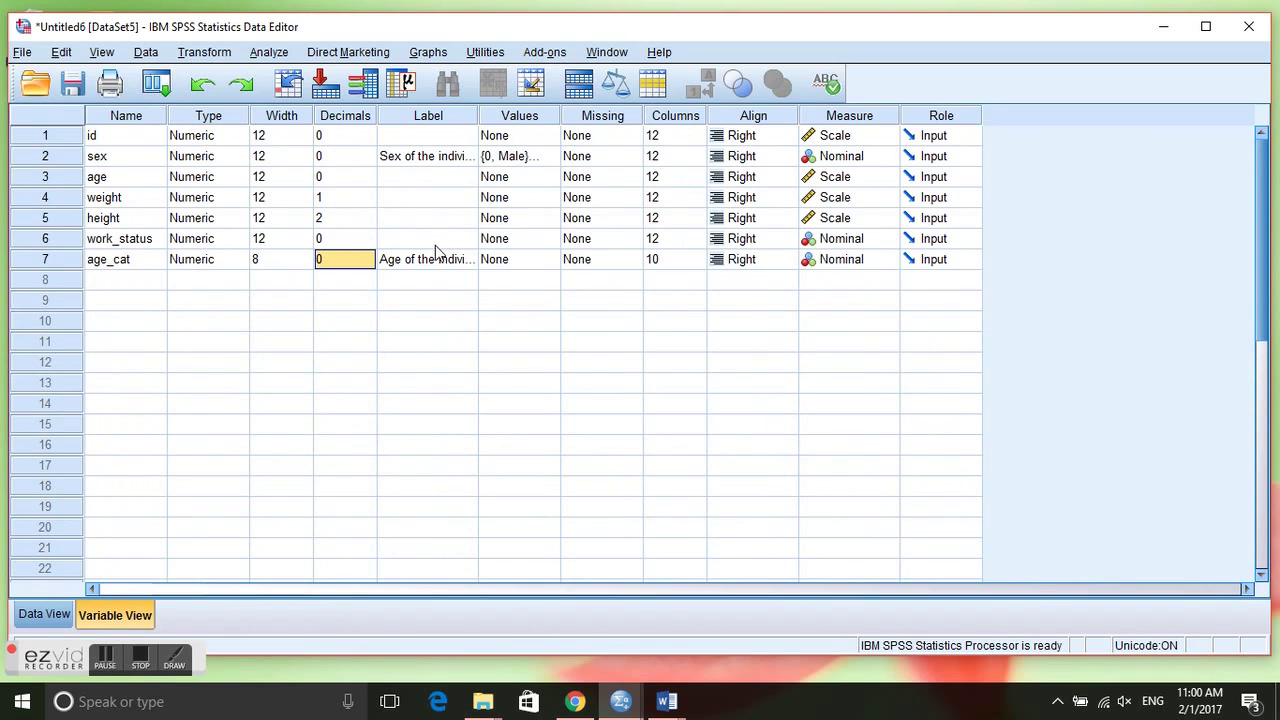
Step: Give age_cat value labels 0 'Under 50', 1 '50 to 60' and 2 'Over 60'
{"action": "left_click", "coordinate": [551, 264]}
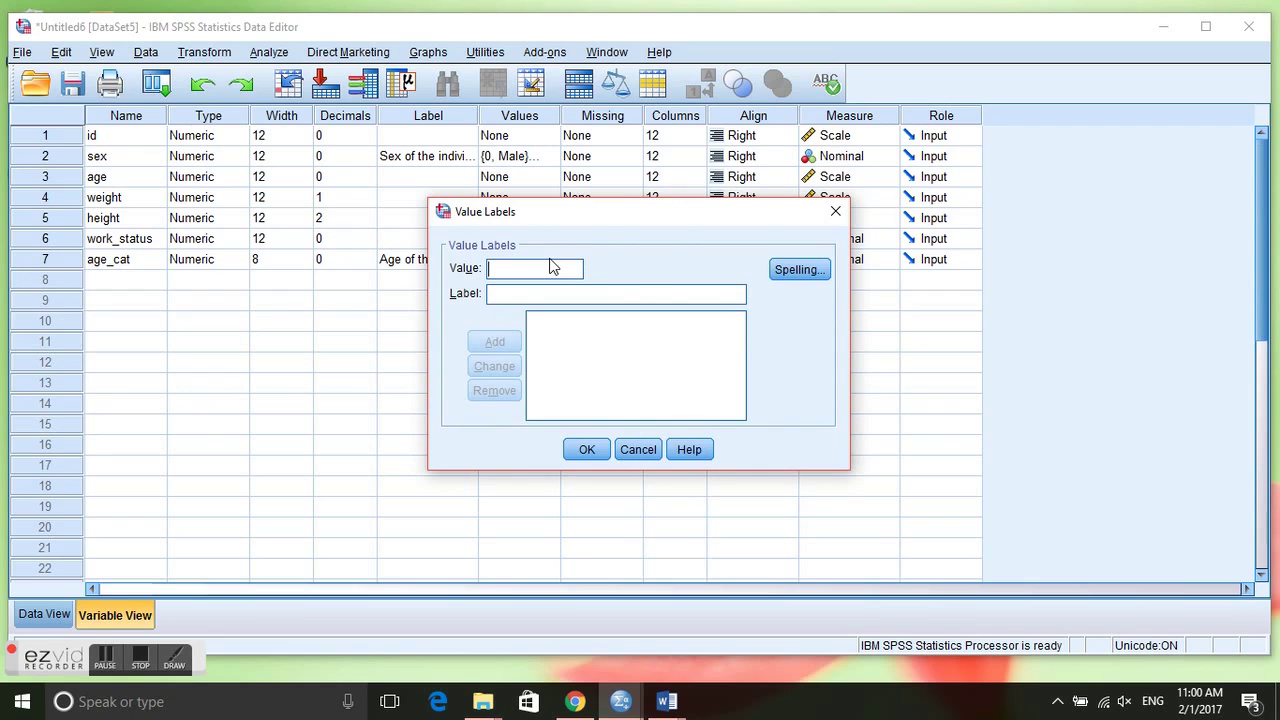
{"action": "type", "text": "0Under 50"}
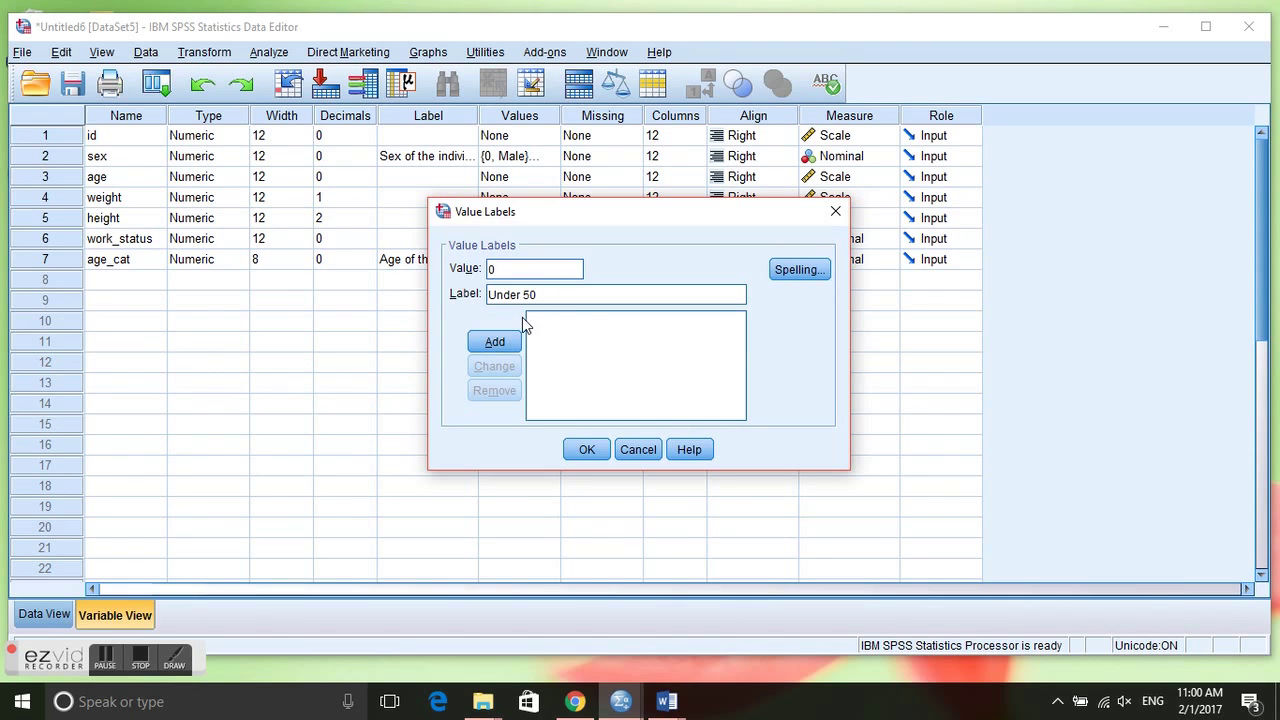
{"action": "left_click", "coordinate": [494, 342]}
{"action": "type", "text": "1"}
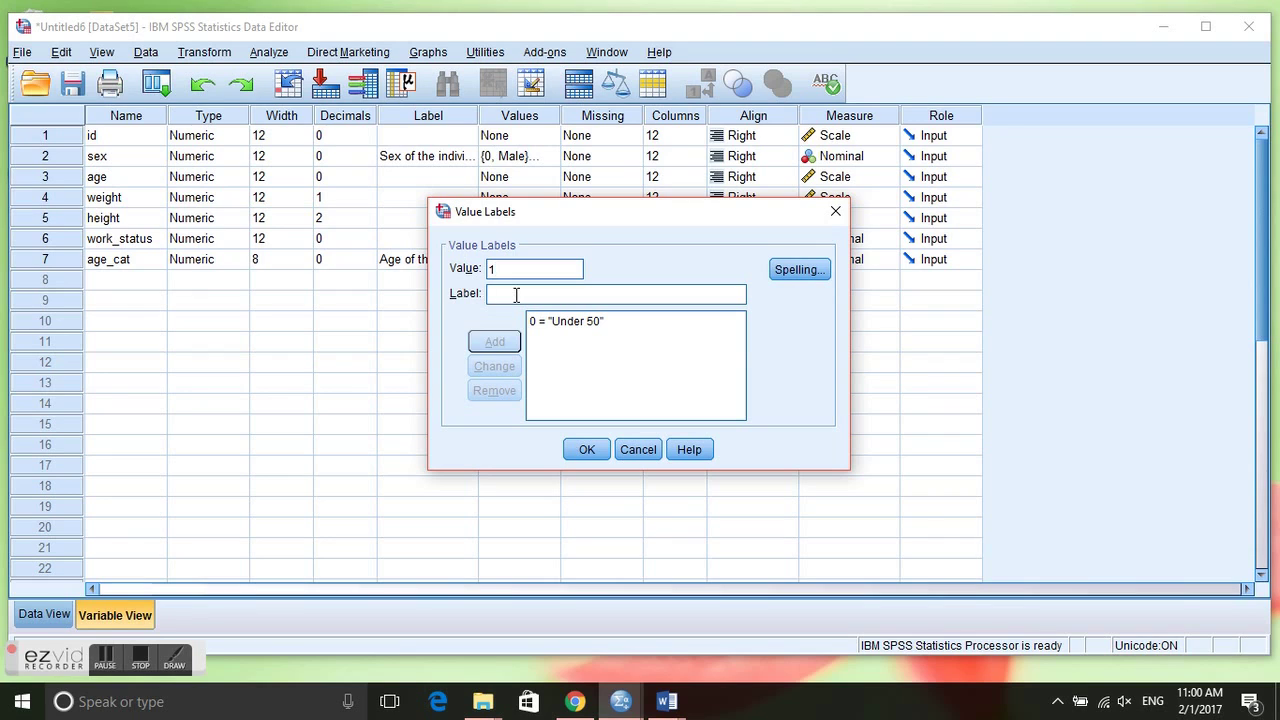
{"action": "type", "text": "50 to 60"}
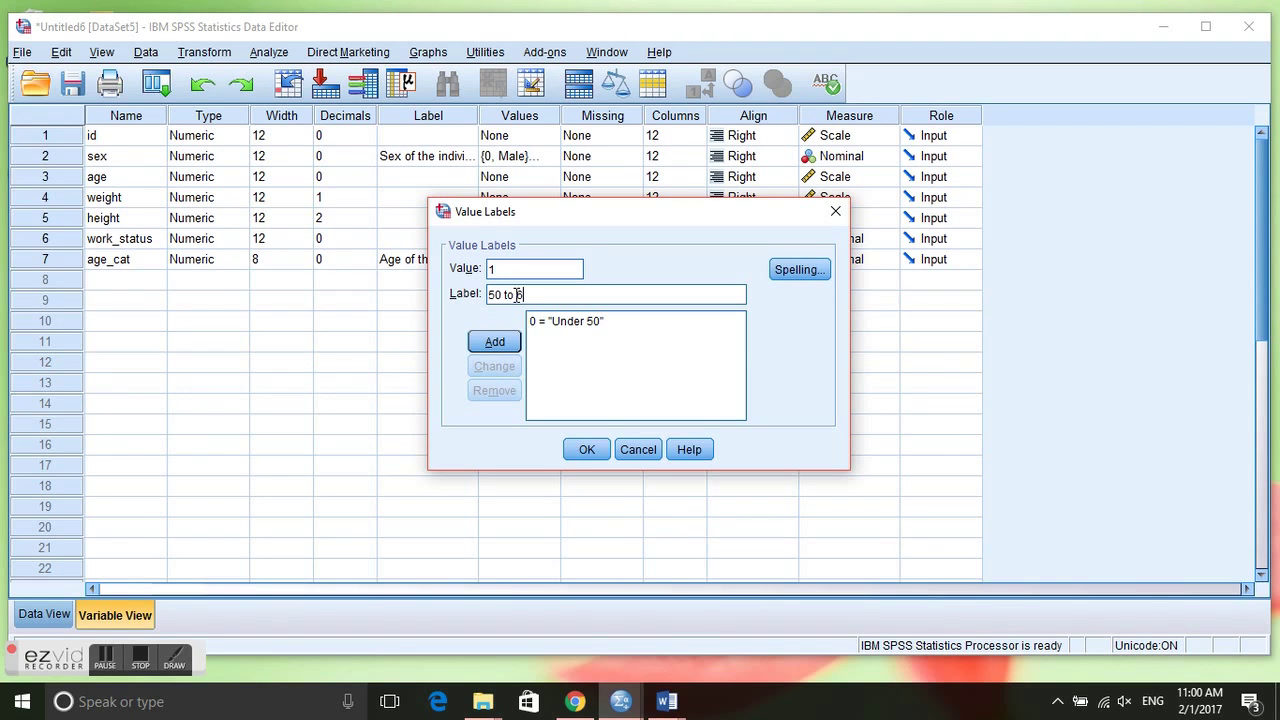
{"action": "left_click", "coordinate": [503, 341]}
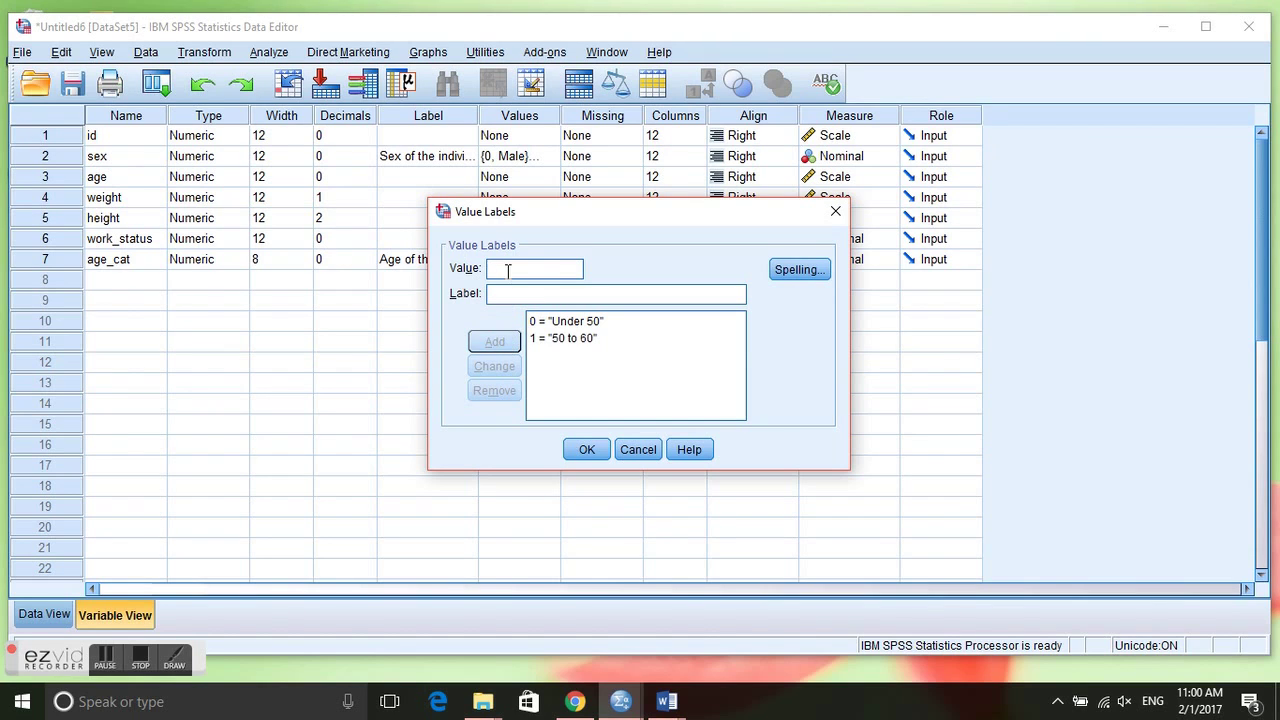
{"action": "type", "text": "2"}
{"action": "left_click", "coordinate": [515, 298]}
{"action": "type", "text": "Over"}
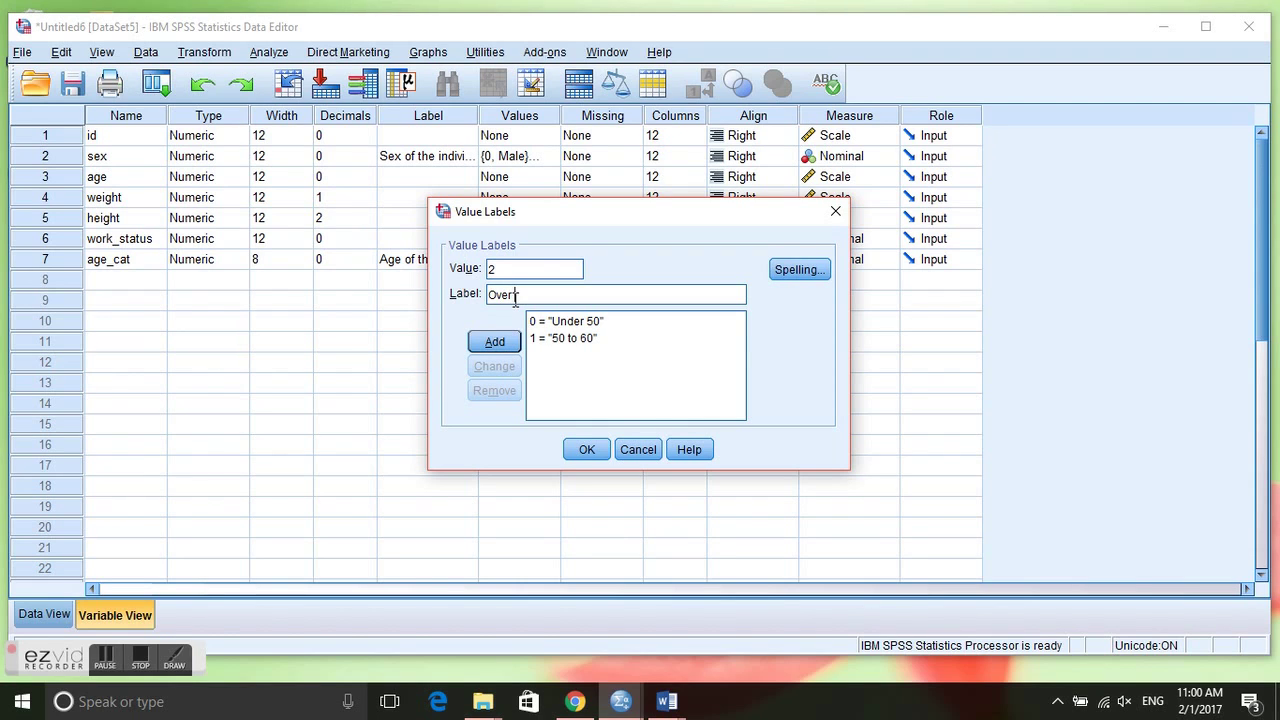
{"action": "type", "text": " 60"}
{"action": "left_click", "coordinate": [494, 341]}
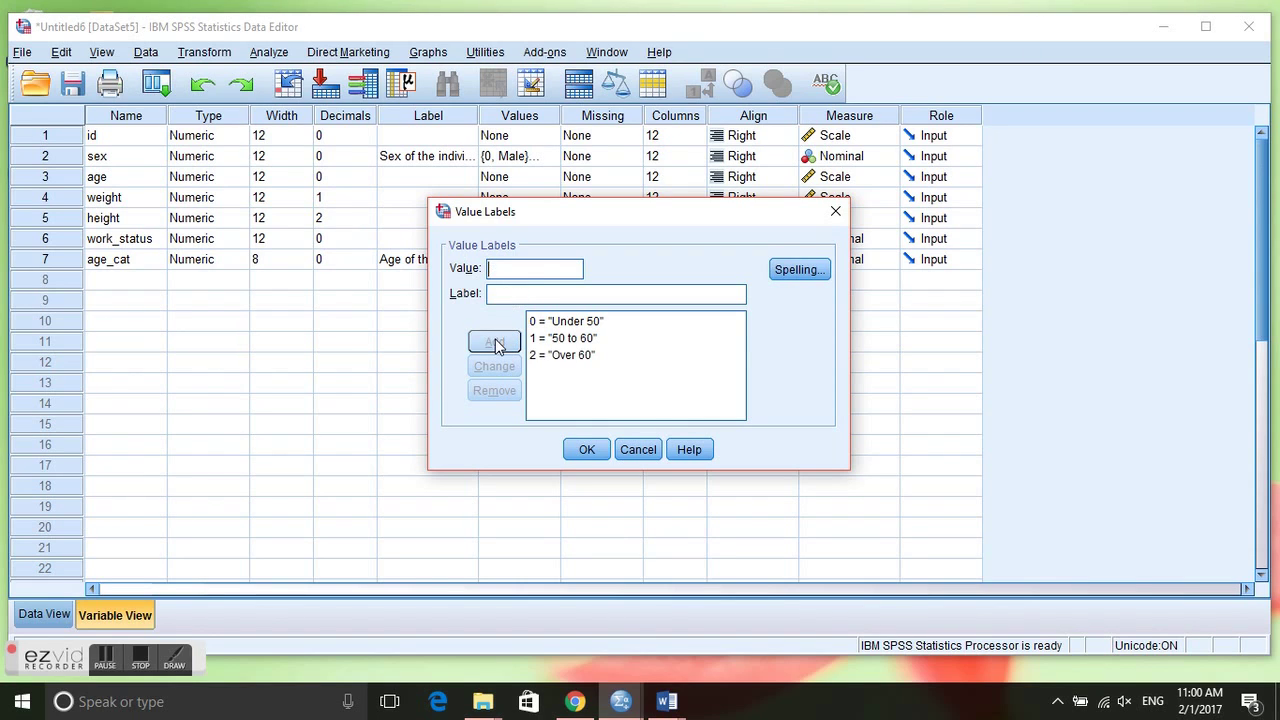
{"action": "left_click", "coordinate": [585, 449]}
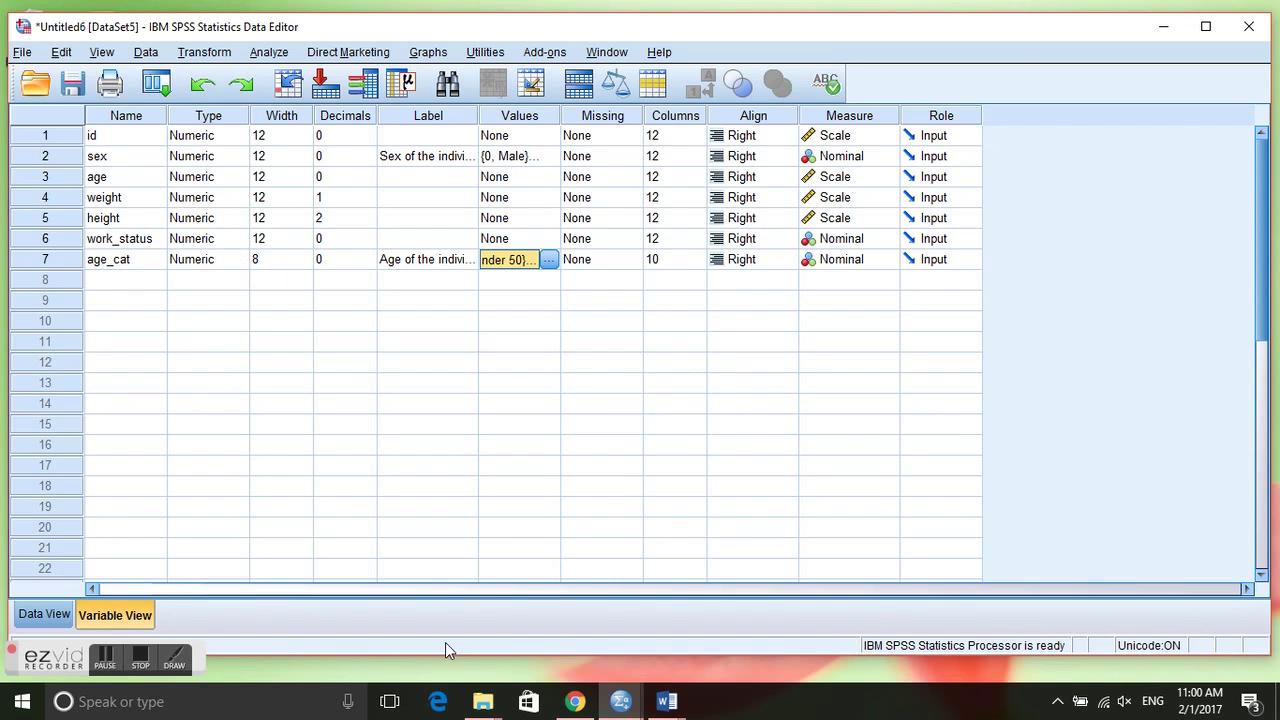
{"action": "left_click", "coordinate": [152, 661]}
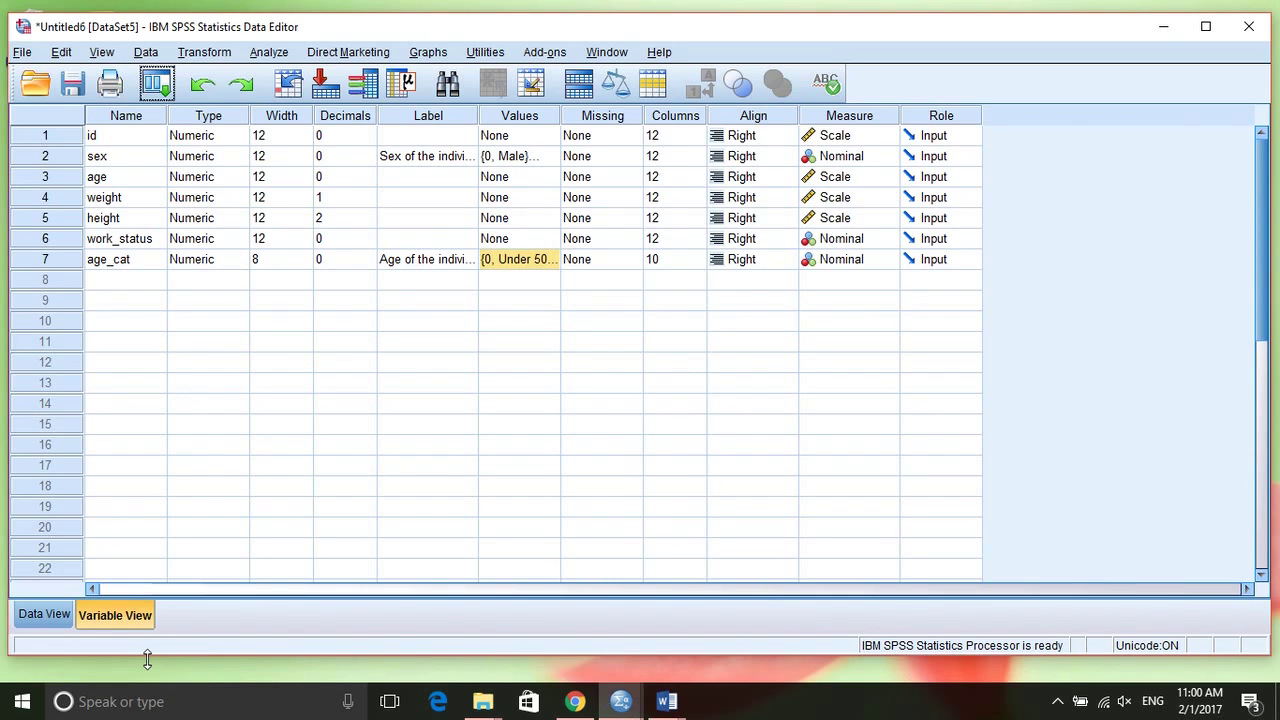